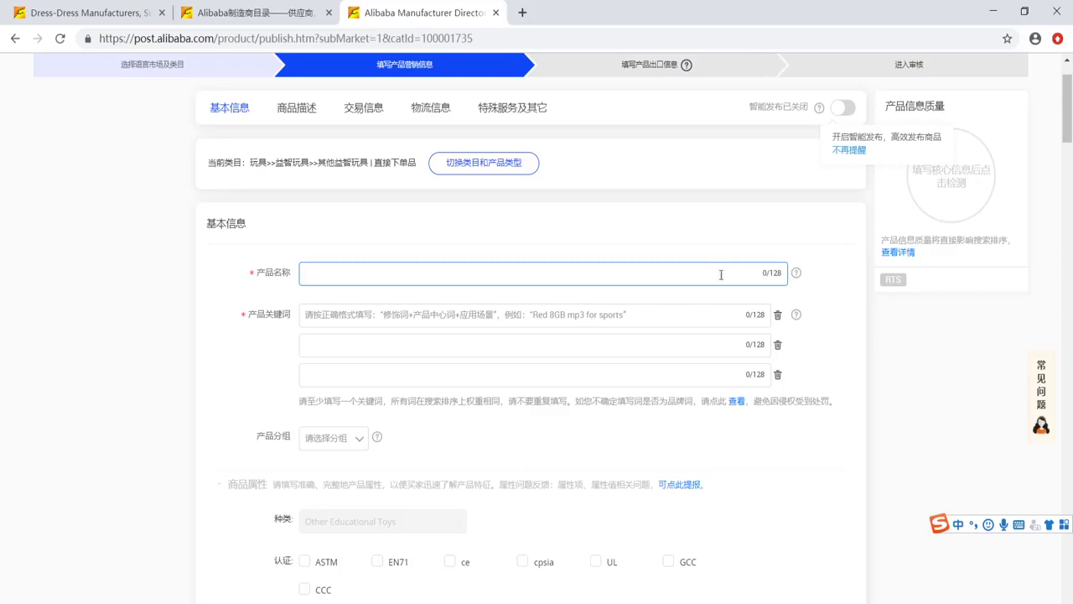
{"action": "left_click", "coordinate": [361, 317]}
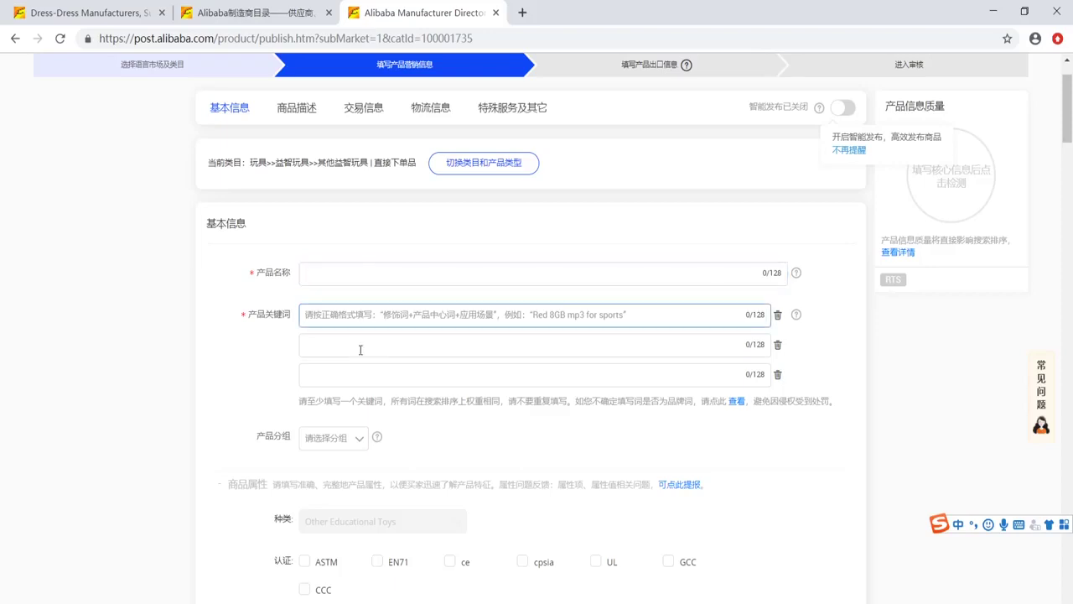
{"action": "left_click", "coordinate": [359, 350]}
{"action": "left_click", "coordinate": [358, 376]}
{"action": "left_click", "coordinate": [193, 370]}
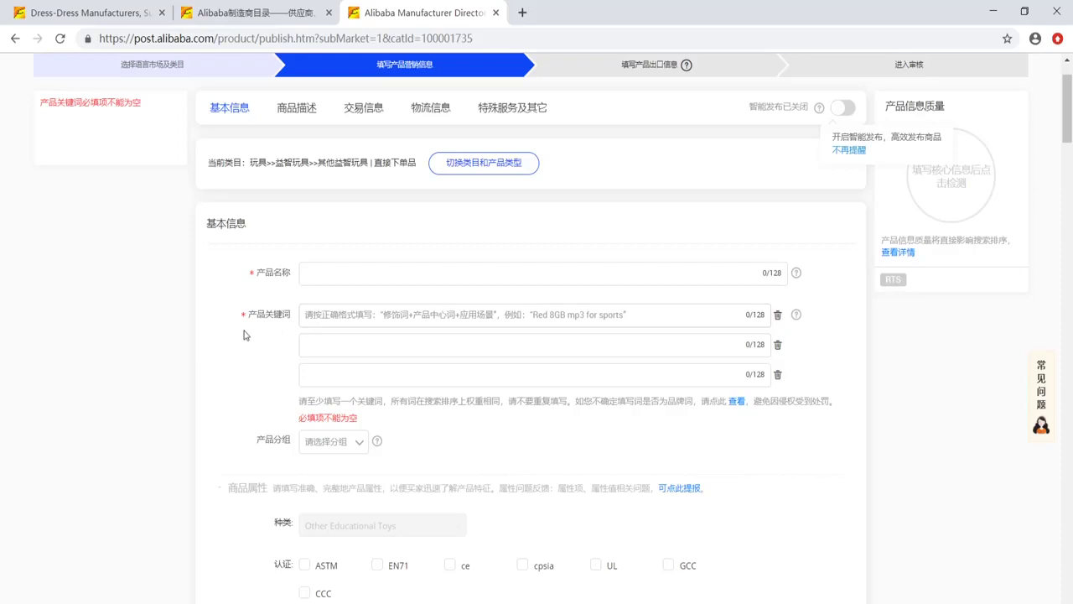
{"action": "left_click", "coordinate": [341, 320]}
{"action": "left_click", "coordinate": [328, 342]}
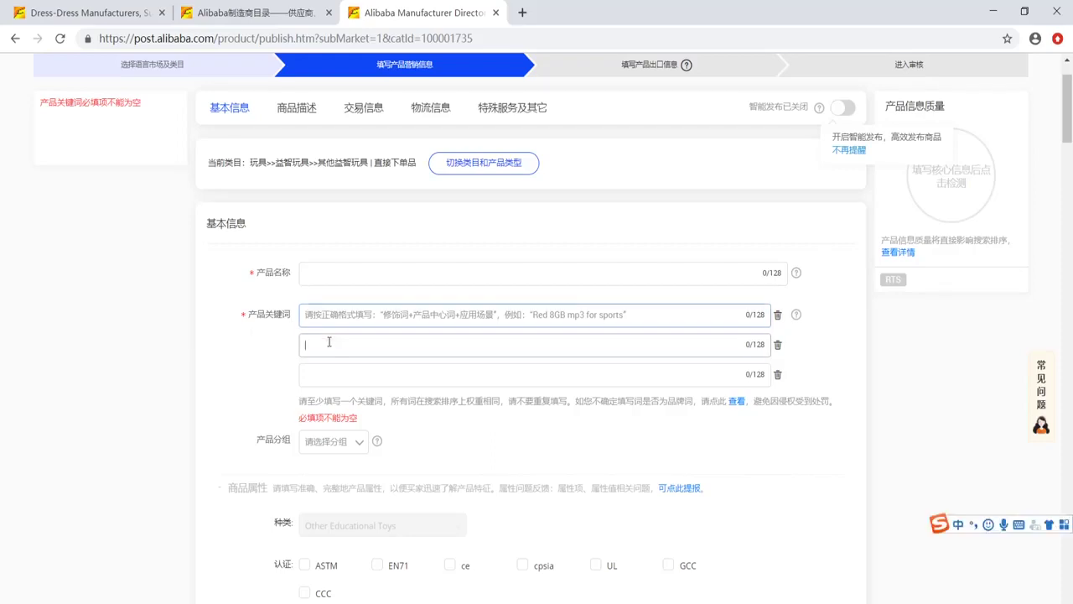
{"action": "left_click", "coordinate": [326, 374]}
{"action": "left_click", "coordinate": [325, 346]}
{"action": "left_click", "coordinate": [325, 322]}
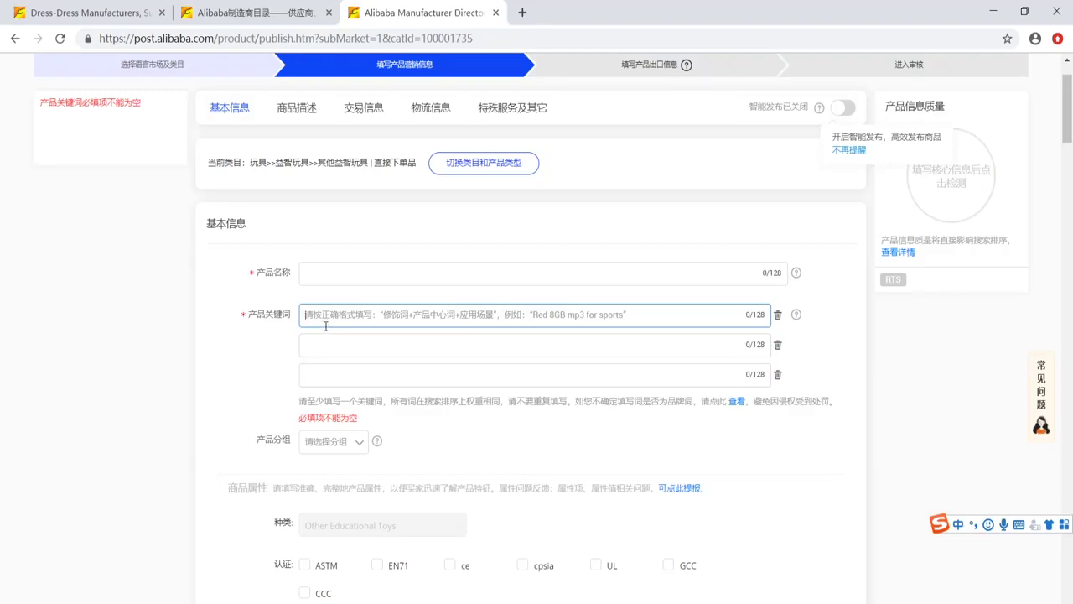
{"action": "left_click", "coordinate": [311, 344]}
{"action": "left_click", "coordinate": [307, 374]}
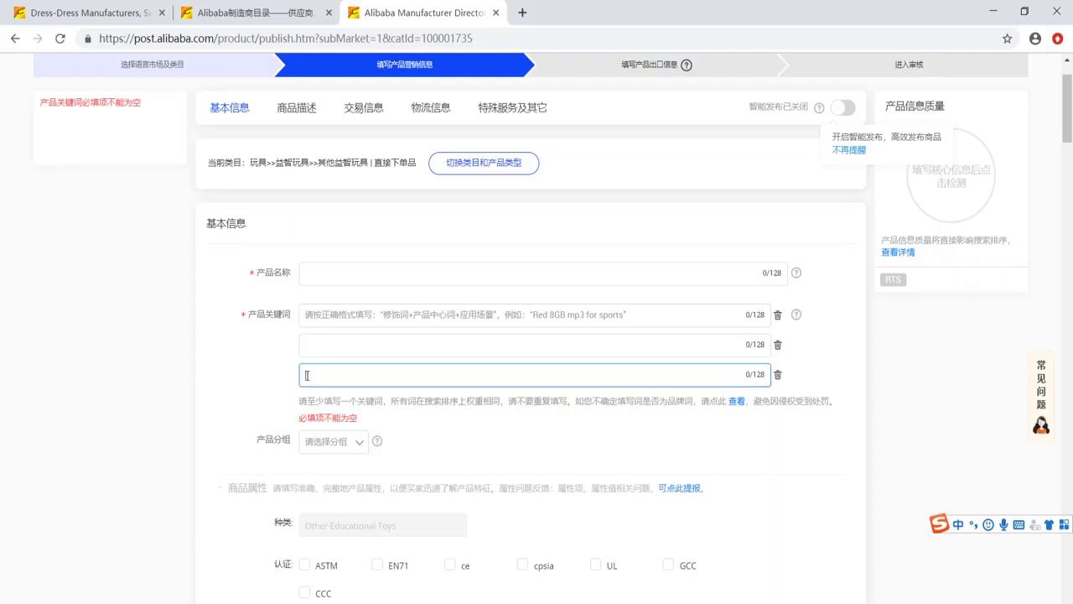
{"action": "left_click", "coordinate": [315, 314]}
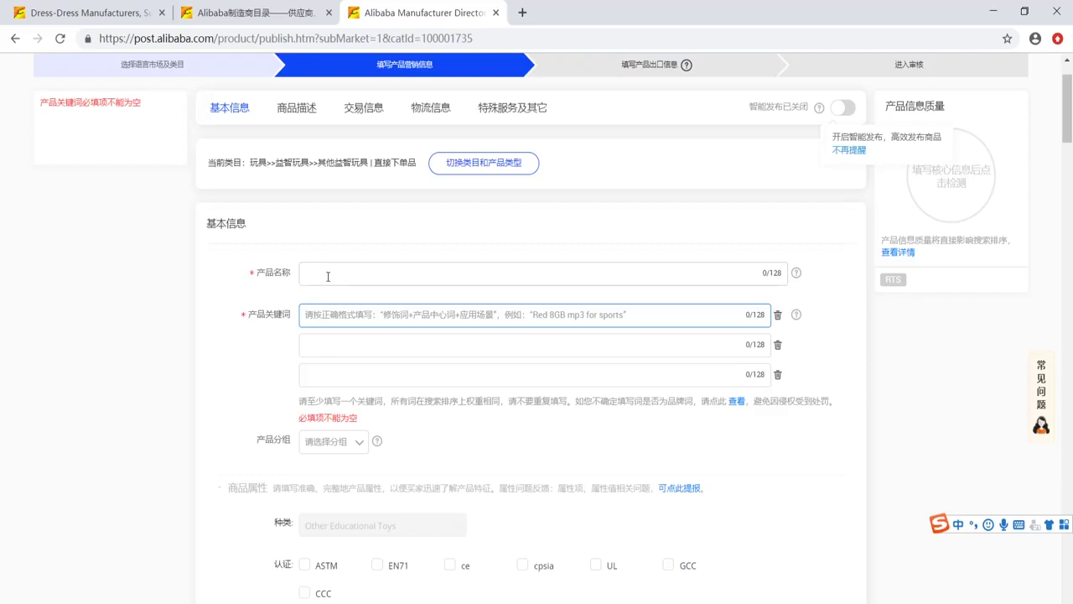
{"action": "left_click", "coordinate": [328, 275]}
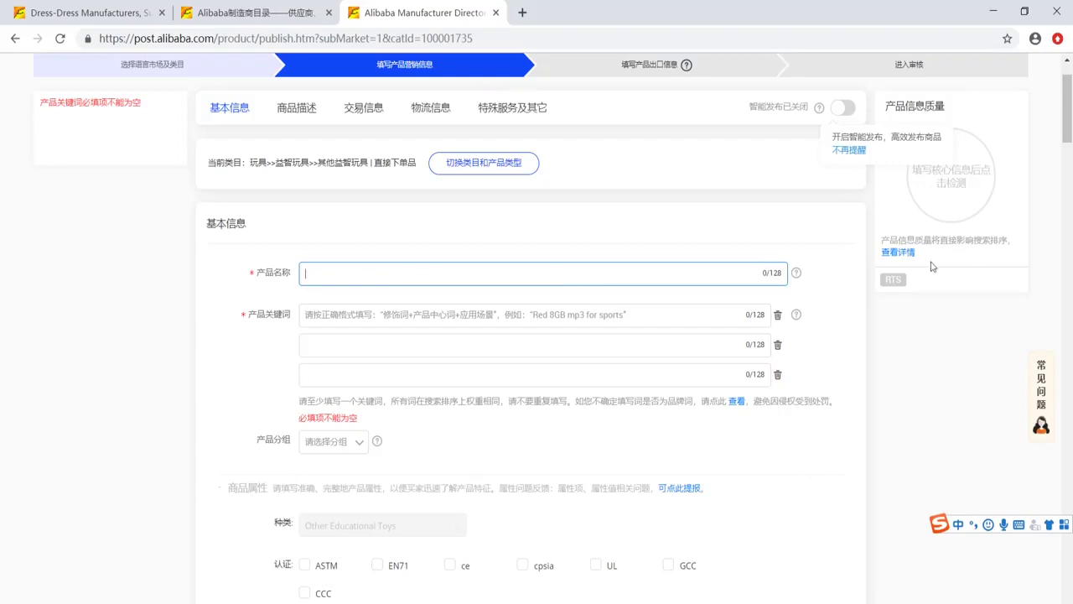
{"action": "left_click", "coordinate": [337, 314]}
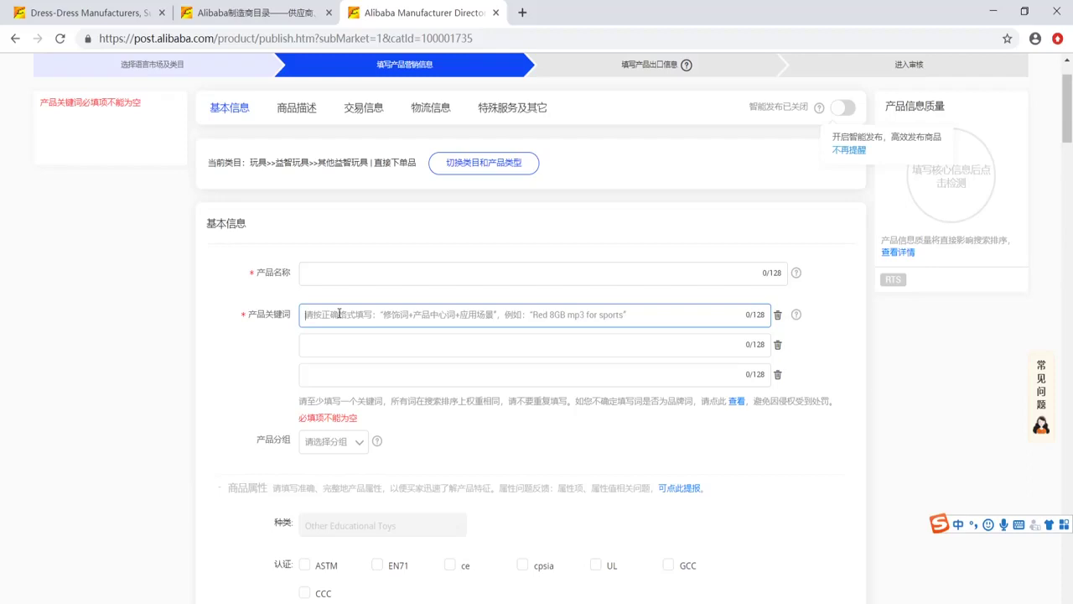
{"action": "left_click", "coordinate": [331, 341]}
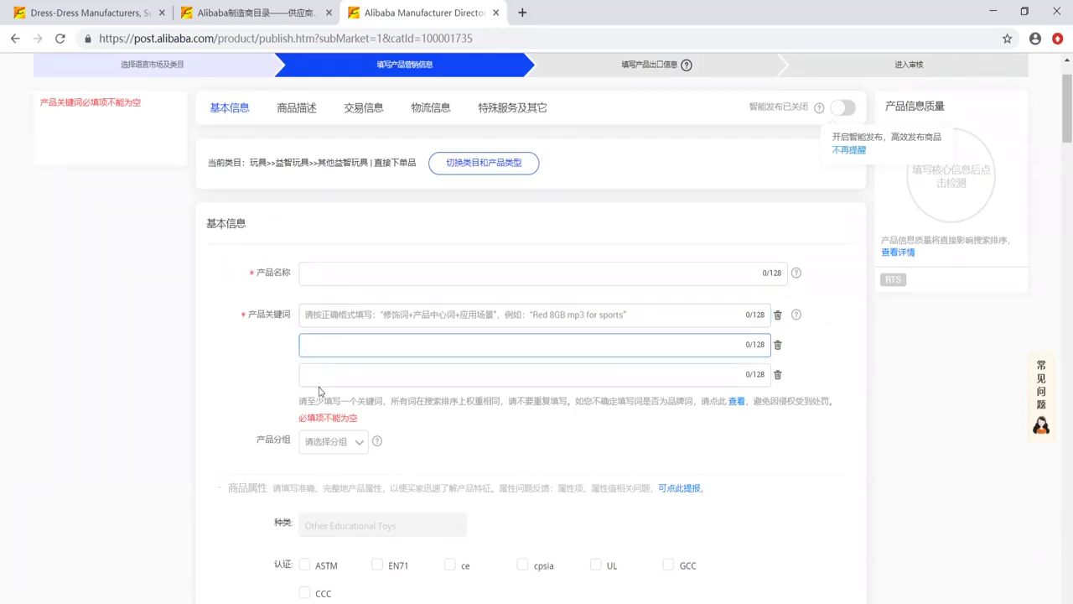
{"action": "left_click", "coordinate": [322, 377]}
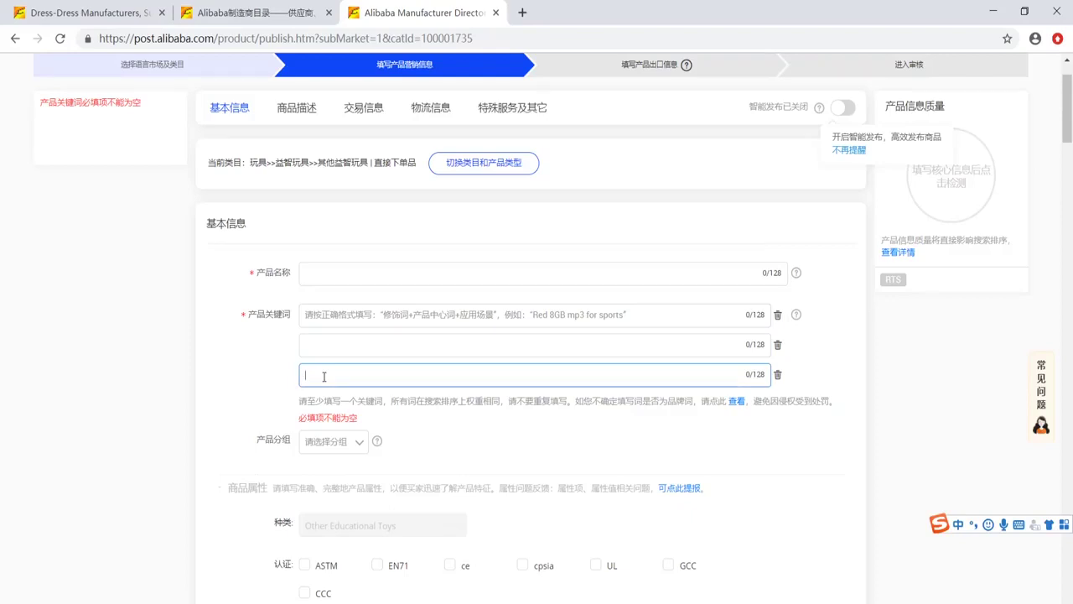
{"action": "left_click", "coordinate": [330, 347]}
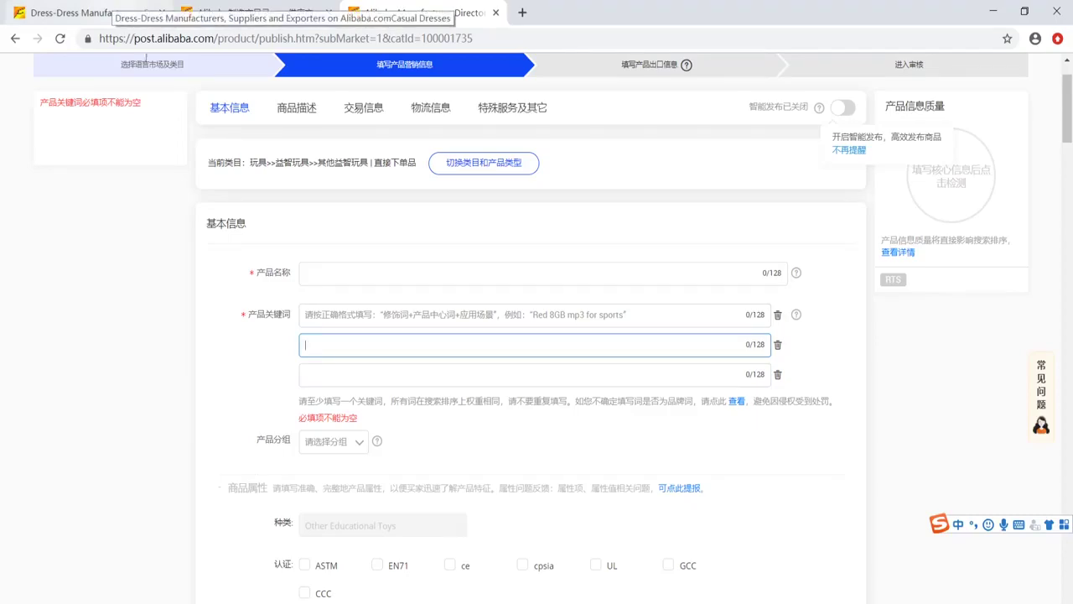
{"action": "left_click", "coordinate": [163, 266]}
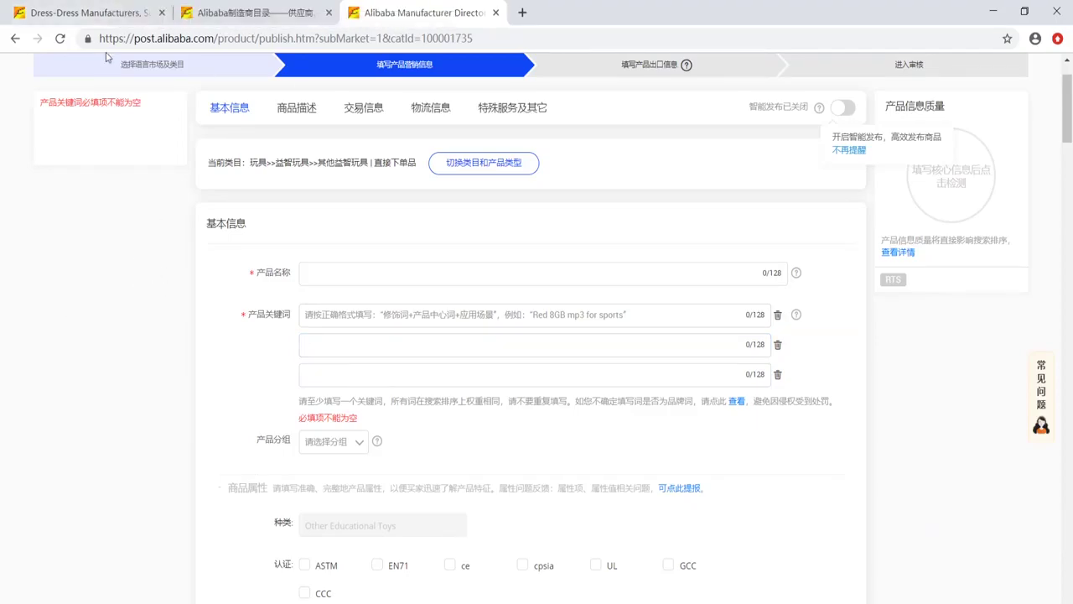
Step: Examine the product titles in the dress search results and return to the product publishing form
{"action": "left_click", "coordinate": [101, 17]}
{"action": "scroll", "coordinate": [209, 484], "scroll_direction": "down", "scroll_amount": 10}
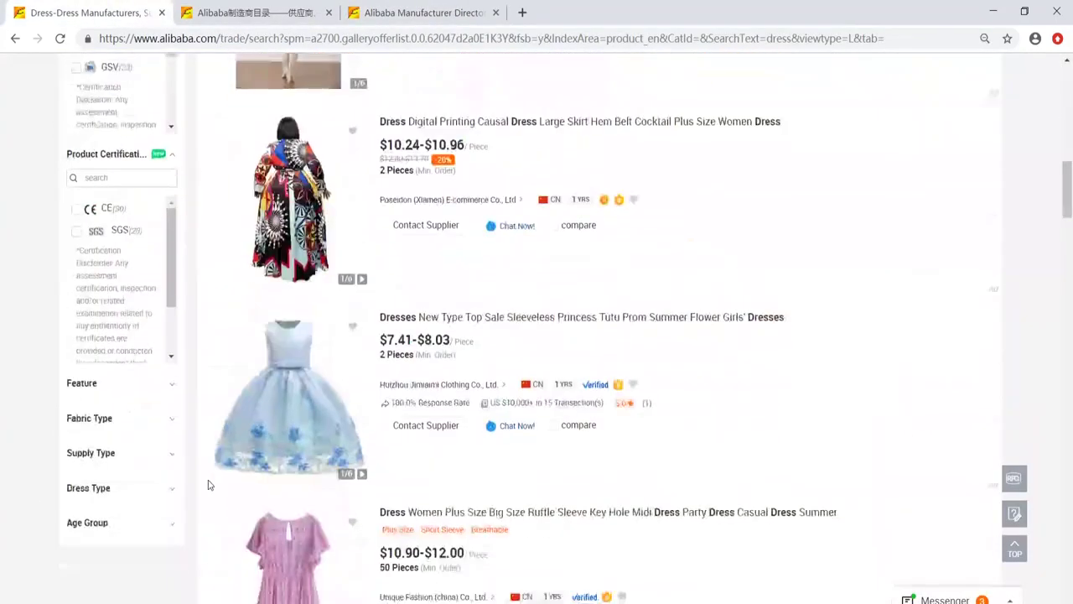
{"action": "scroll", "coordinate": [210, 485], "scroll_direction": "down", "scroll_amount": 10}
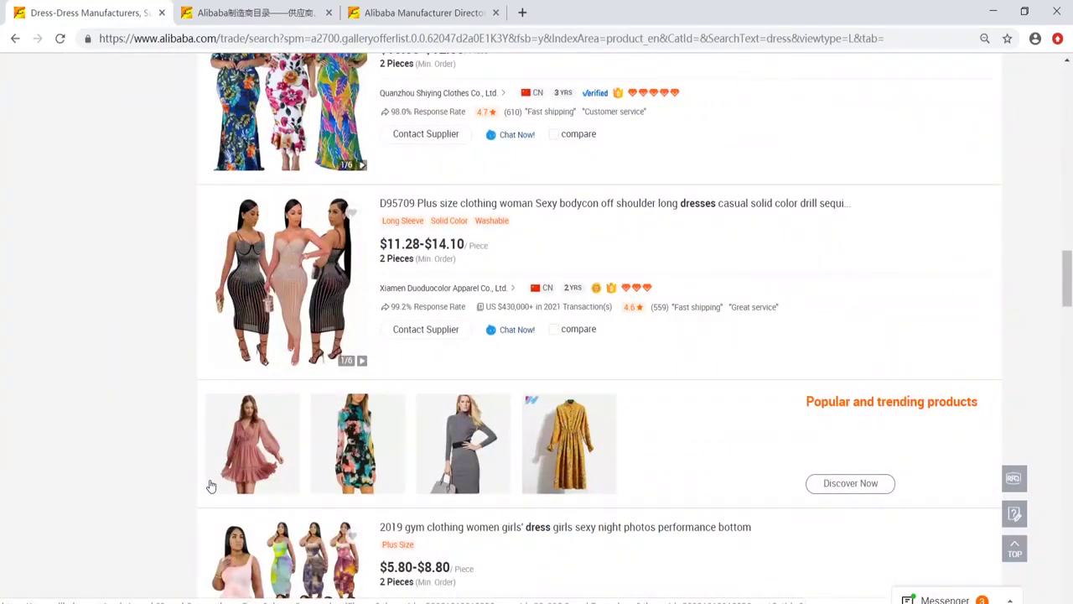
{"action": "left_click", "coordinate": [1006, 10]}
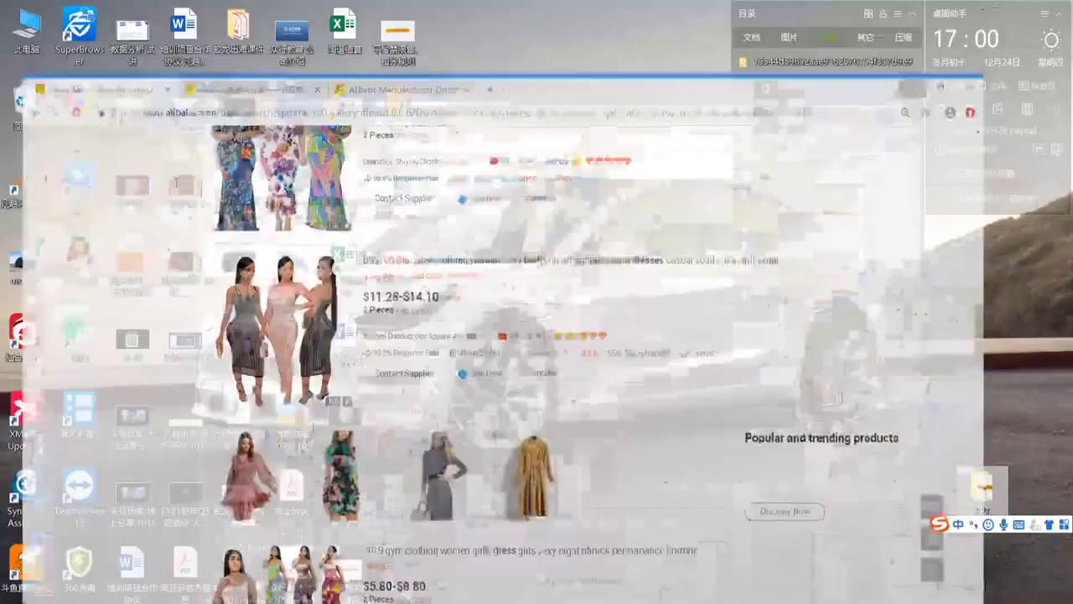
{"action": "mouse_move", "coordinate": [184, 597]}
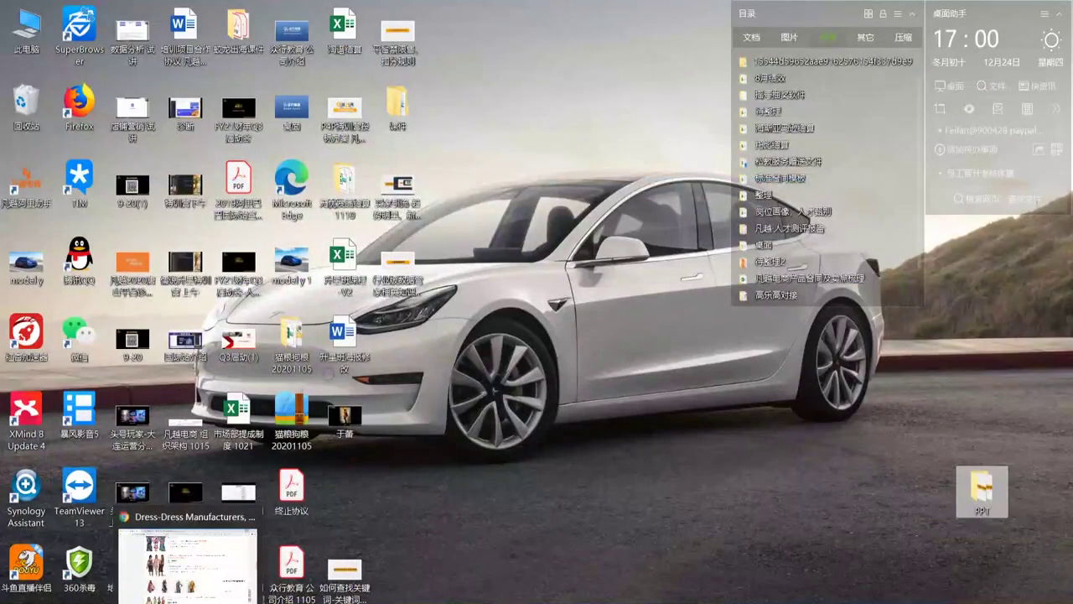
{"action": "left_click", "coordinate": [185, 578]}
{"action": "left_click", "coordinate": [419, 12]}
{"action": "left_click", "coordinate": [343, 349]}
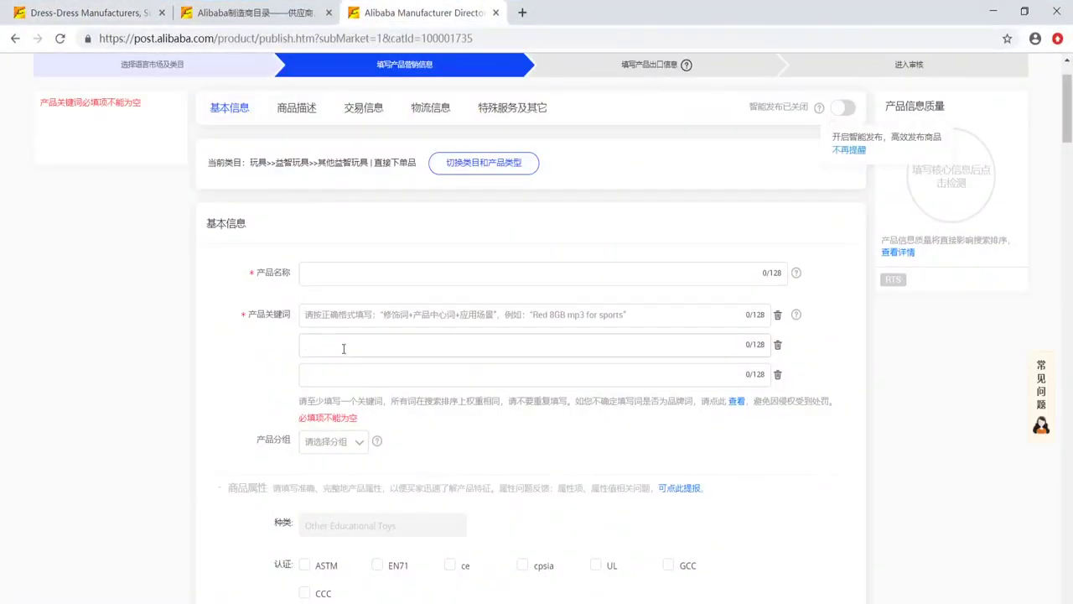
{"action": "left_click", "coordinate": [343, 378]}
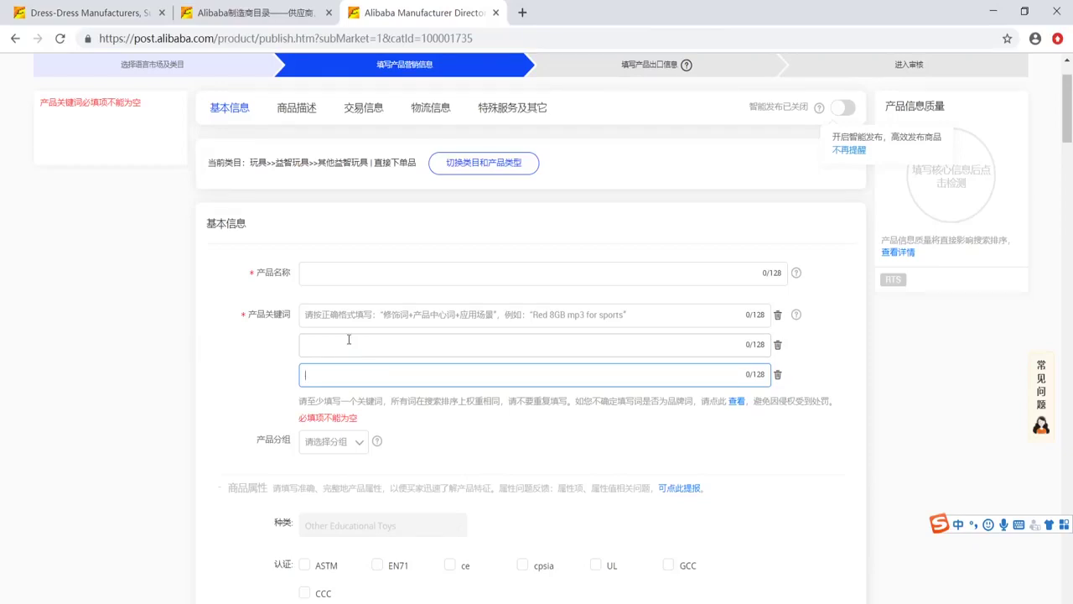
{"action": "left_click", "coordinate": [332, 315]}
{"action": "left_click", "coordinate": [329, 344]}
{"action": "left_click", "coordinate": [324, 377]}
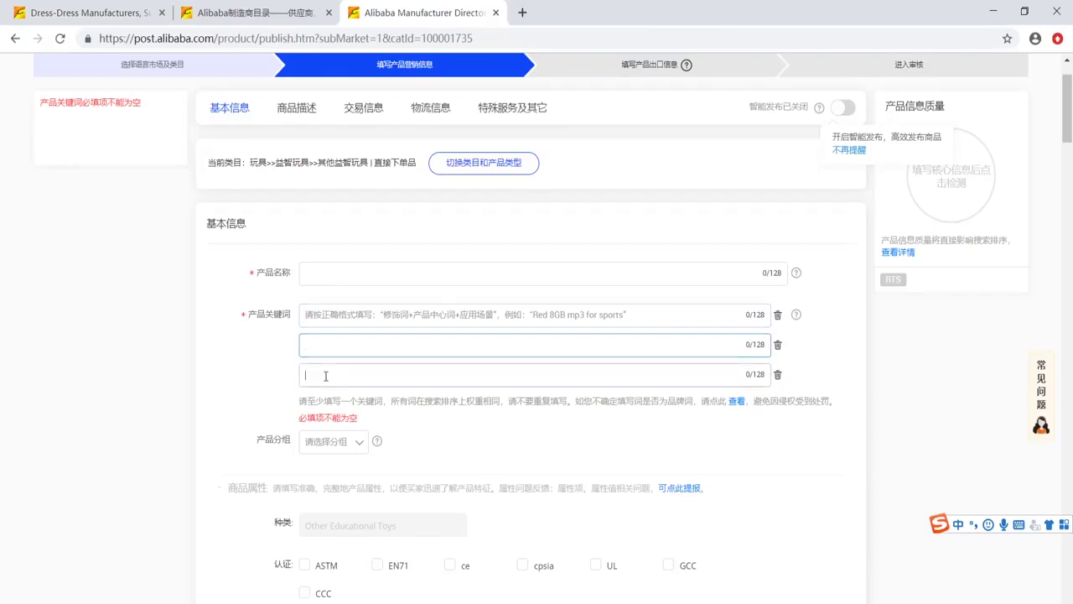
{"action": "left_click", "coordinate": [327, 321]}
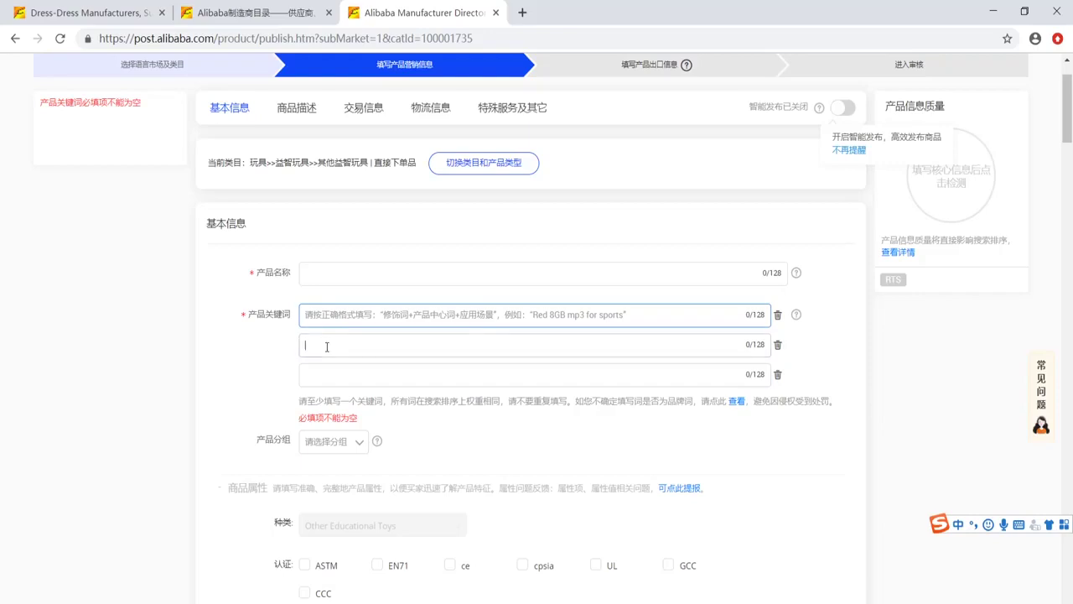
{"action": "left_click", "coordinate": [326, 377]}
{"action": "left_click", "coordinate": [340, 321]}
{"action": "left_click", "coordinate": [376, 352]}
{"action": "left_click", "coordinate": [371, 377]}
{"action": "left_click", "coordinate": [371, 347]}
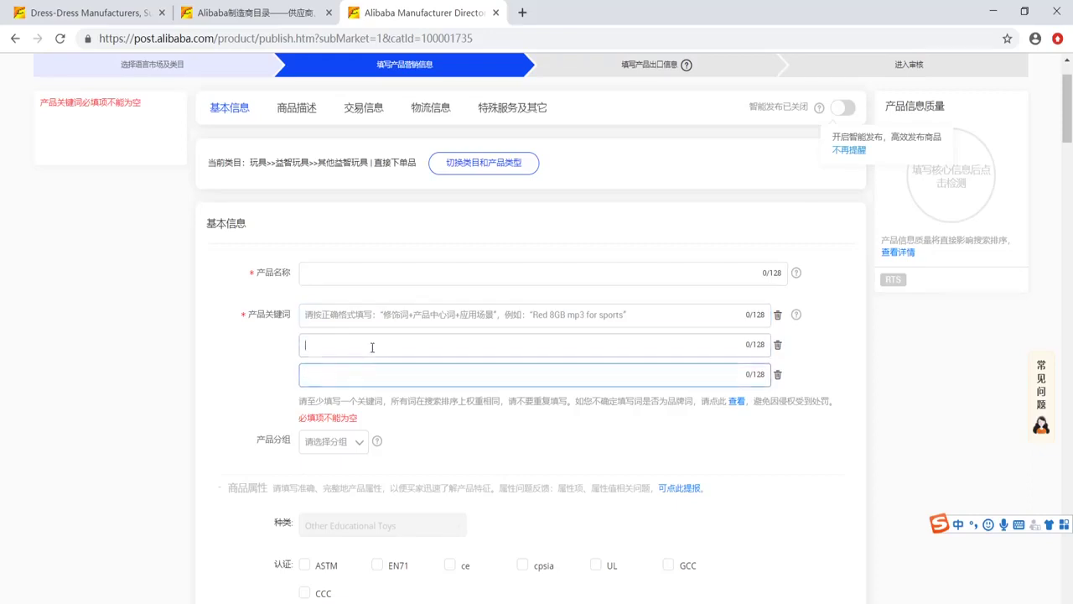
{"action": "left_click", "coordinate": [371, 377]}
{"action": "left_click", "coordinate": [374, 346]}
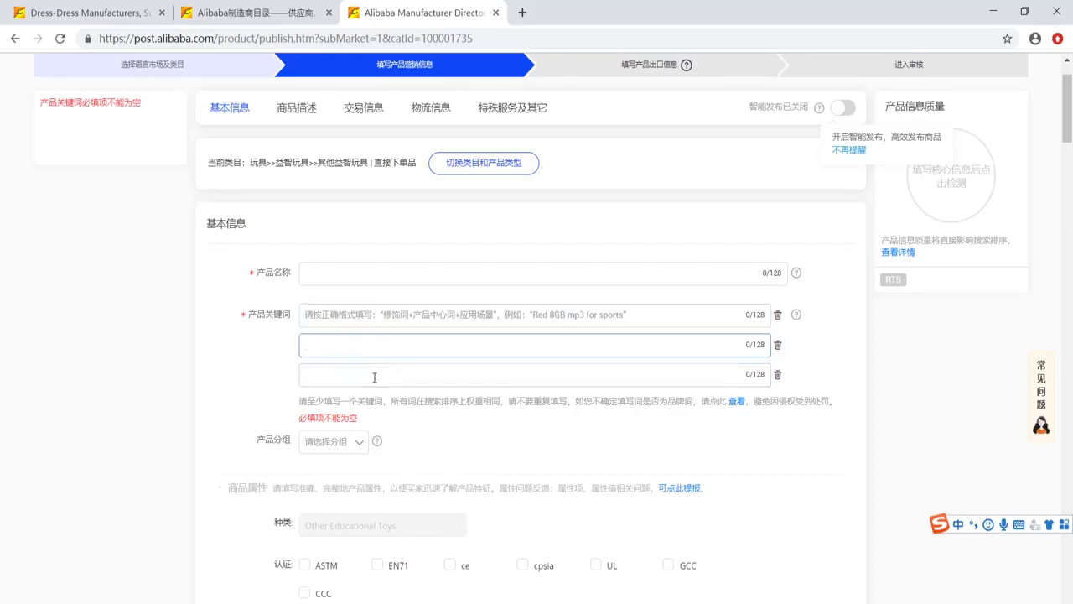
{"action": "left_click", "coordinate": [375, 376]}
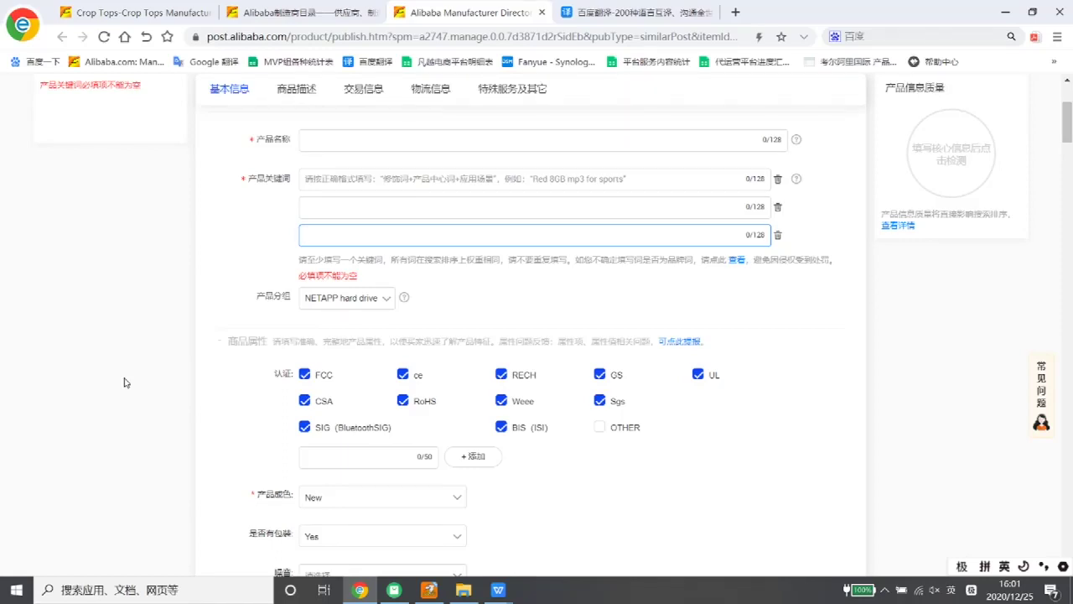
{"action": "left_click", "coordinate": [429, 143]}
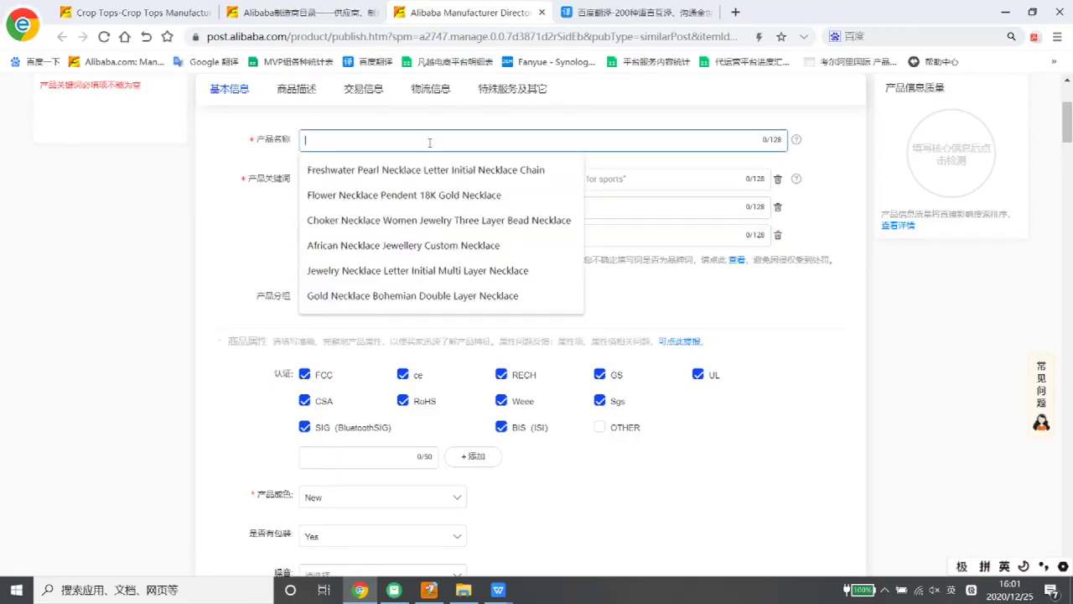
{"action": "left_click", "coordinate": [347, 183]}
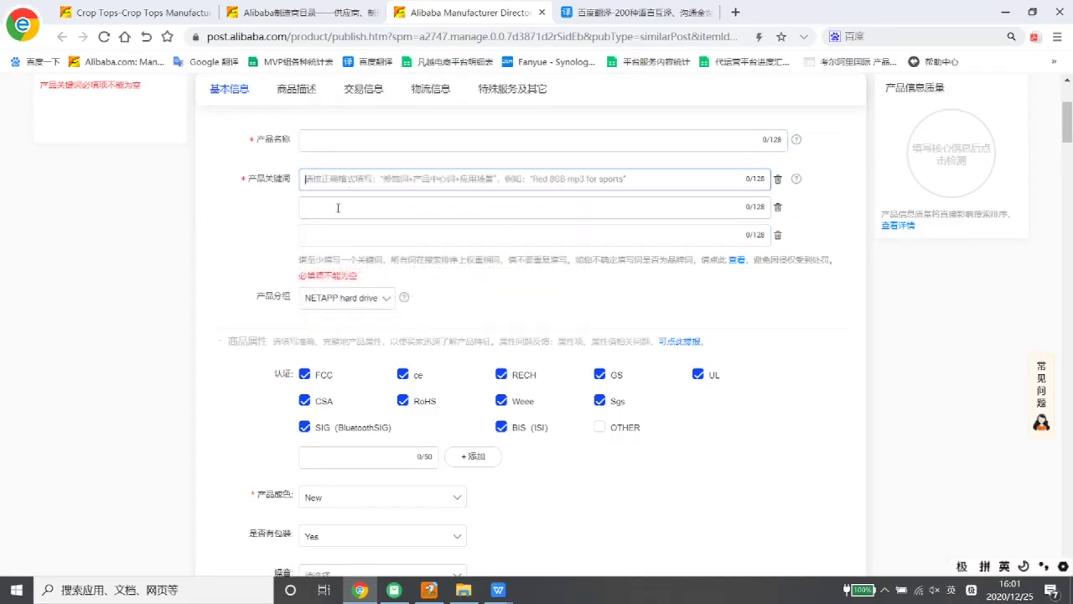
{"action": "left_click", "coordinate": [338, 207]}
{"action": "left_click", "coordinate": [336, 236]}
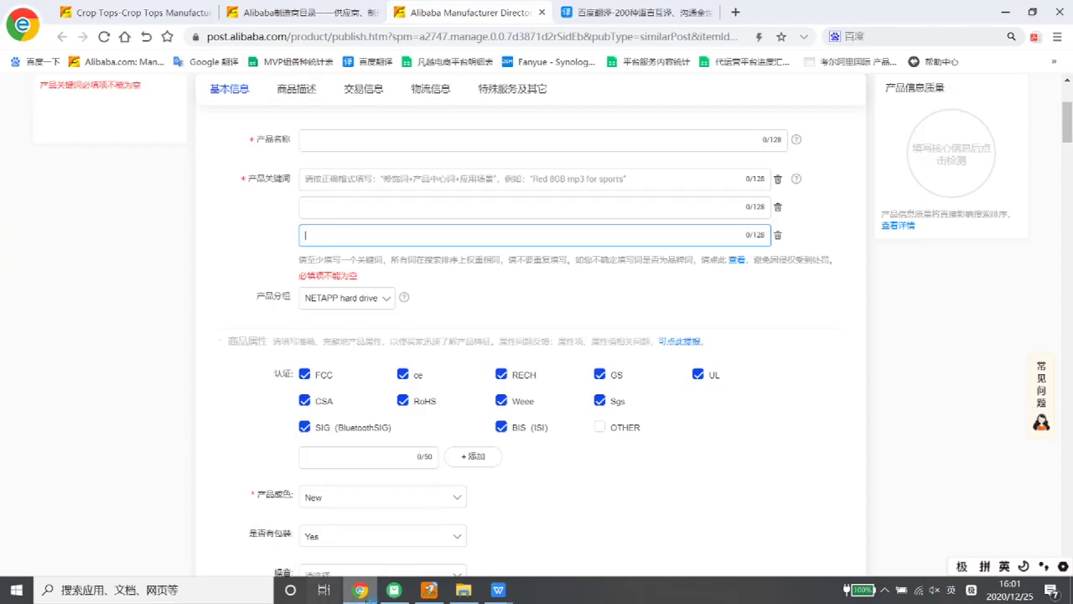
Step: Copy "Custom Logo Women Wholesale Strap Tank Tops Ladies Female Summer Beach Vest Embroidery Crop Top" from cell C1 of the WPS workbook into the product name
{"action": "mouse_move", "coordinate": [399, 595]}
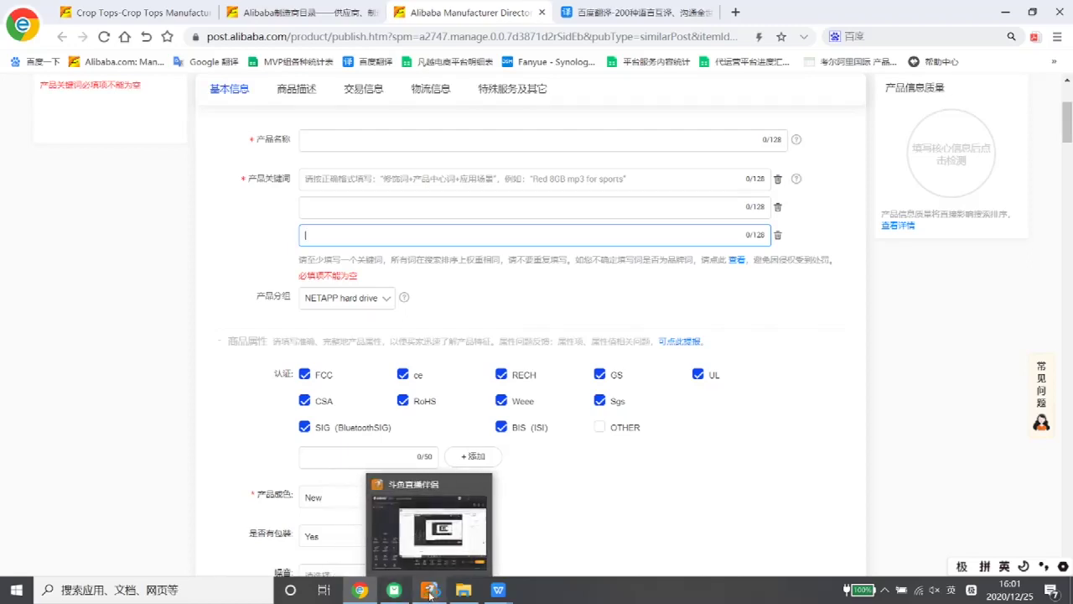
{"action": "left_click", "coordinate": [495, 592]}
{"action": "left_click", "coordinate": [229, 135]}
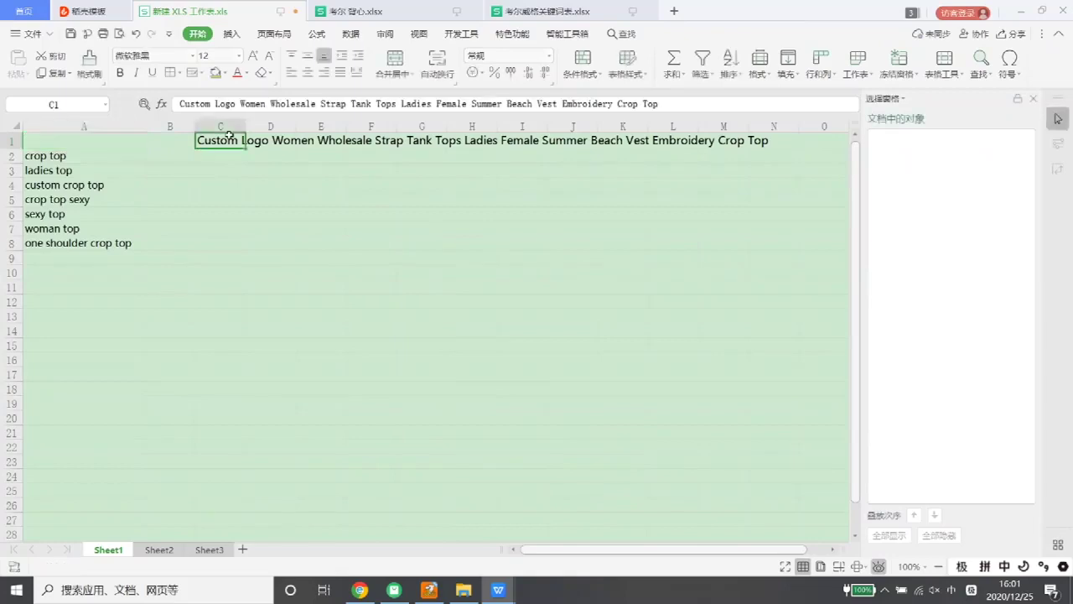
{"action": "key", "text": "ctrl+c"}
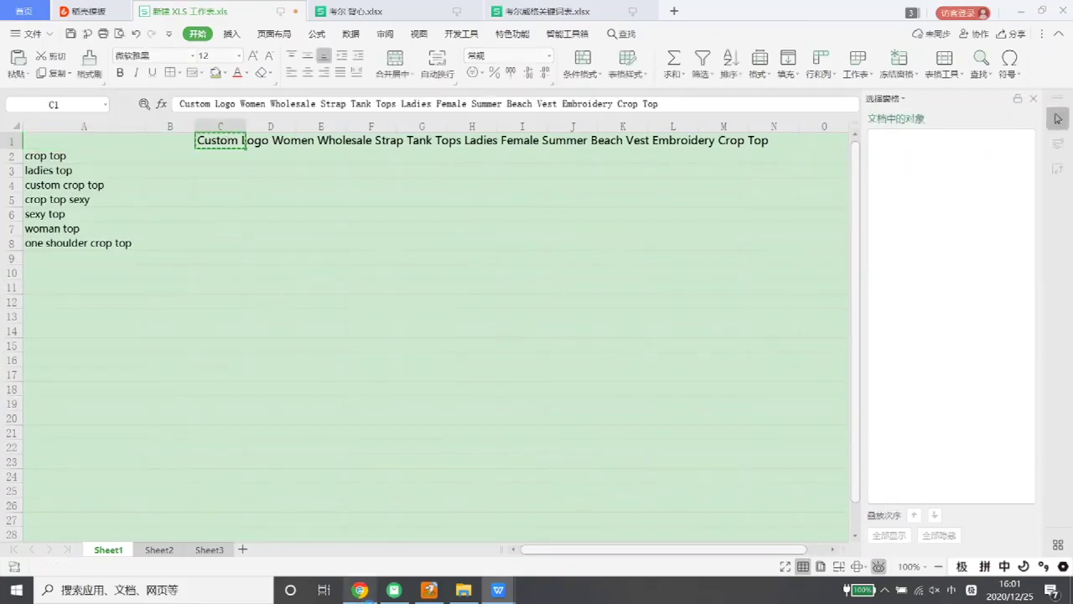
{"action": "left_click", "coordinate": [359, 592]}
{"action": "left_click", "coordinate": [350, 140]}
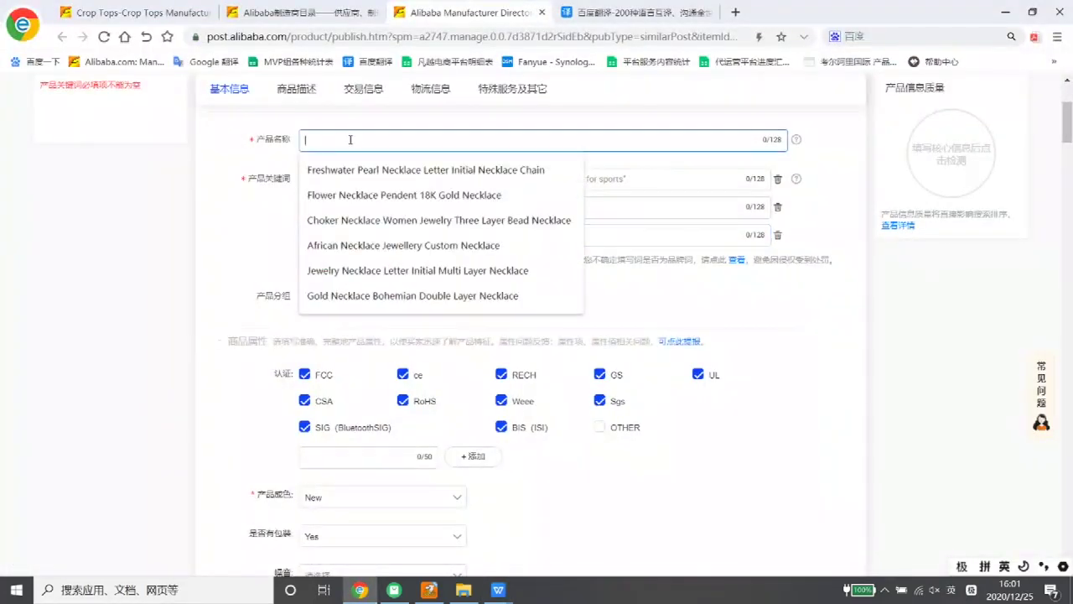
{"action": "key", "text": "ctrl+v"}
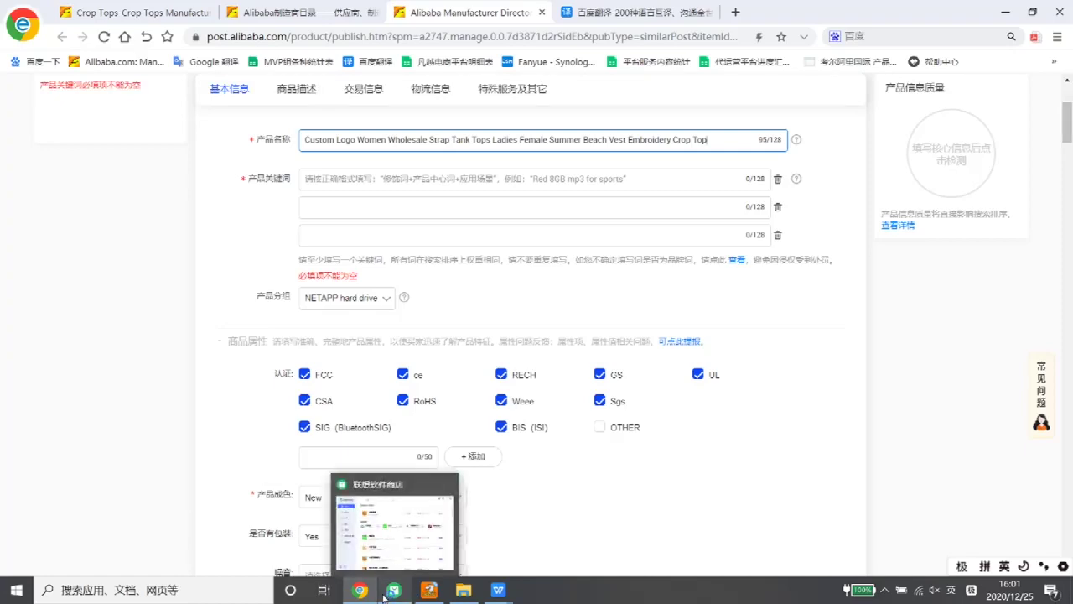
Step: Copy "one shoulder crop top" from cell A8 of the WPS workbook and insert it before "Crop Top" in the product name
{"action": "mouse_move", "coordinate": [498, 589]}
{"action": "left_click", "coordinate": [344, 523]}
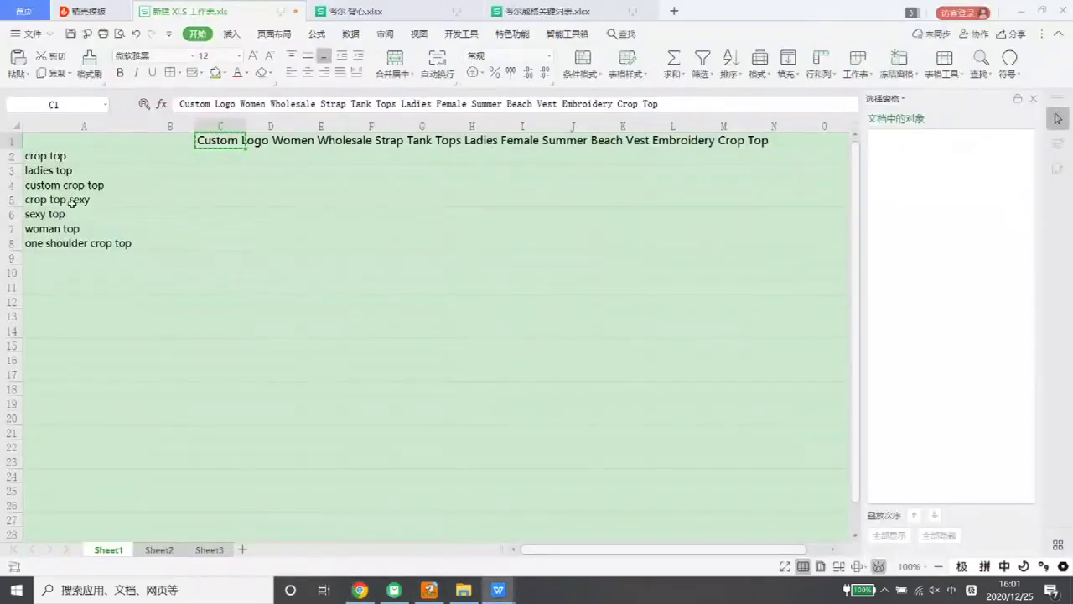
{"action": "left_click", "coordinate": [69, 243]}
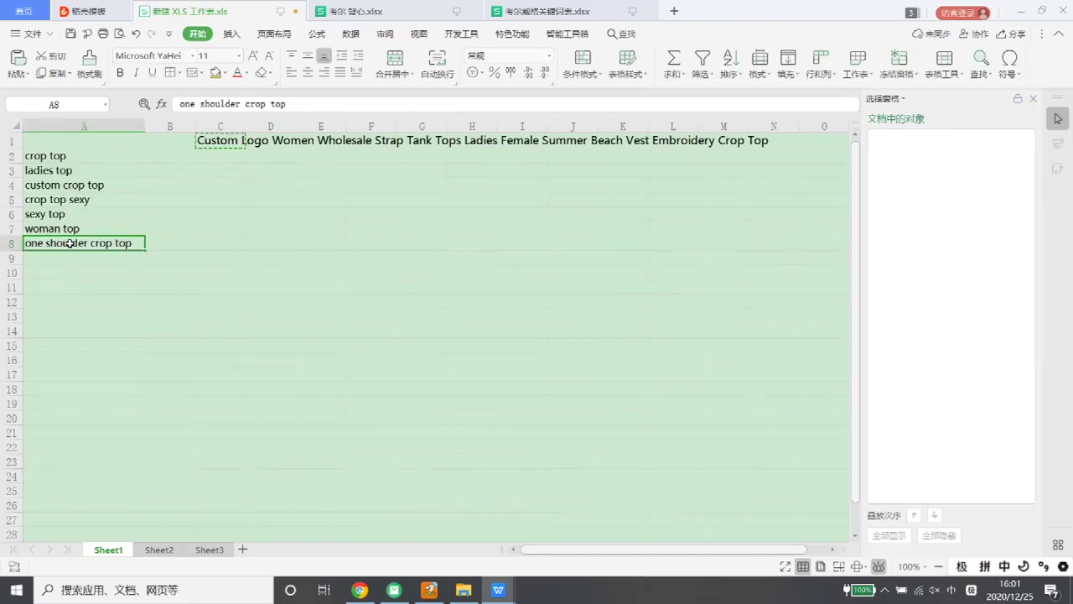
{"action": "key", "text": "ctrl+c"}
{"action": "left_click", "coordinate": [360, 589]}
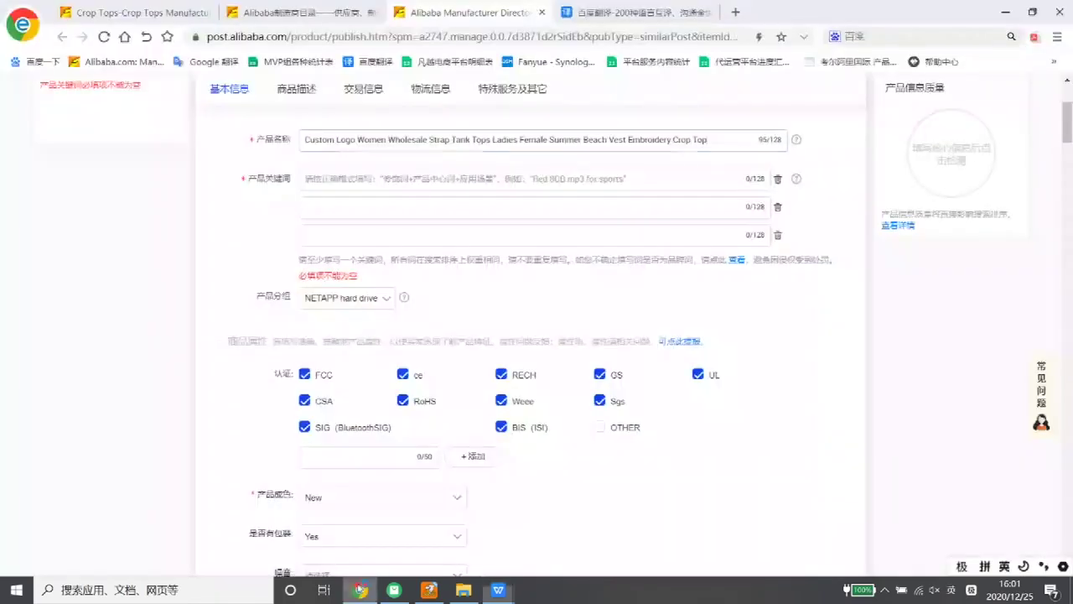
{"action": "left_click", "coordinate": [674, 141]}
{"action": "key", "text": "ctrl+v"}
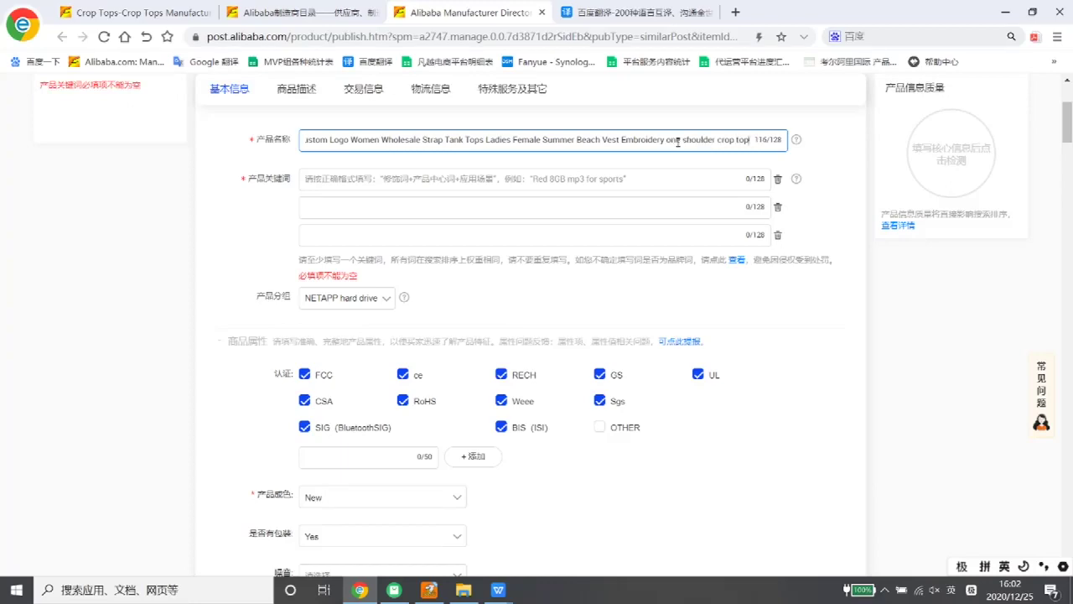
Step: Delete the duplicate lowercase "crop top" from the product name and capitalize the inserted words as "One Shoulder"
{"action": "mouse_move", "coordinate": [716, 141]}
{"action": "left_mouse_down"}
{"action": "mouse_move", "coordinate": [758, 141]}
{"action": "mouse_move", "coordinate": [716, 140]}
{"action": "left_mouse_up"}
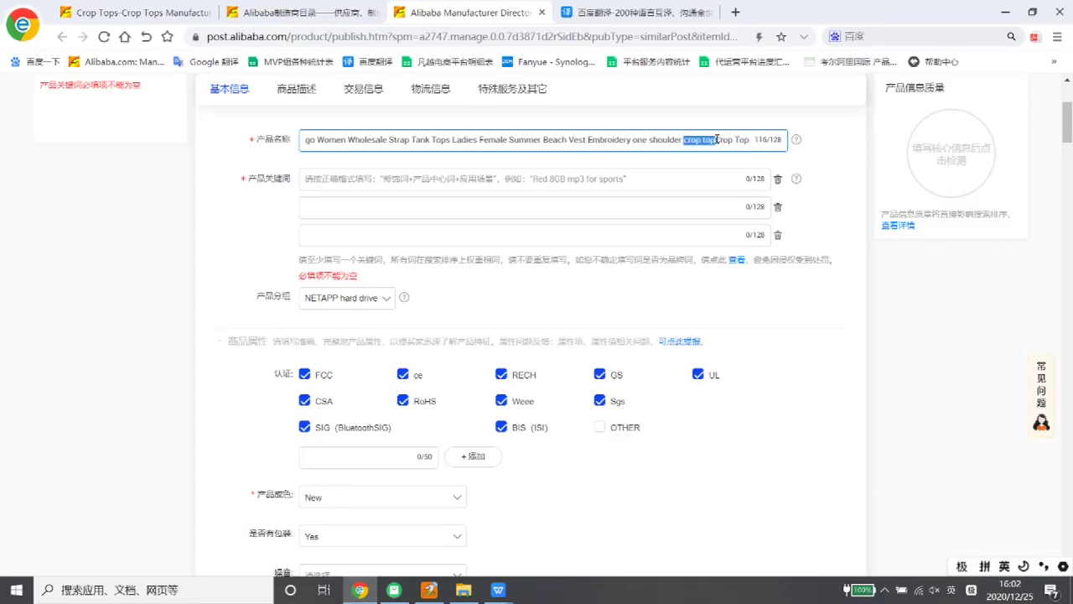
{"action": "key", "text": "BackSpace"}
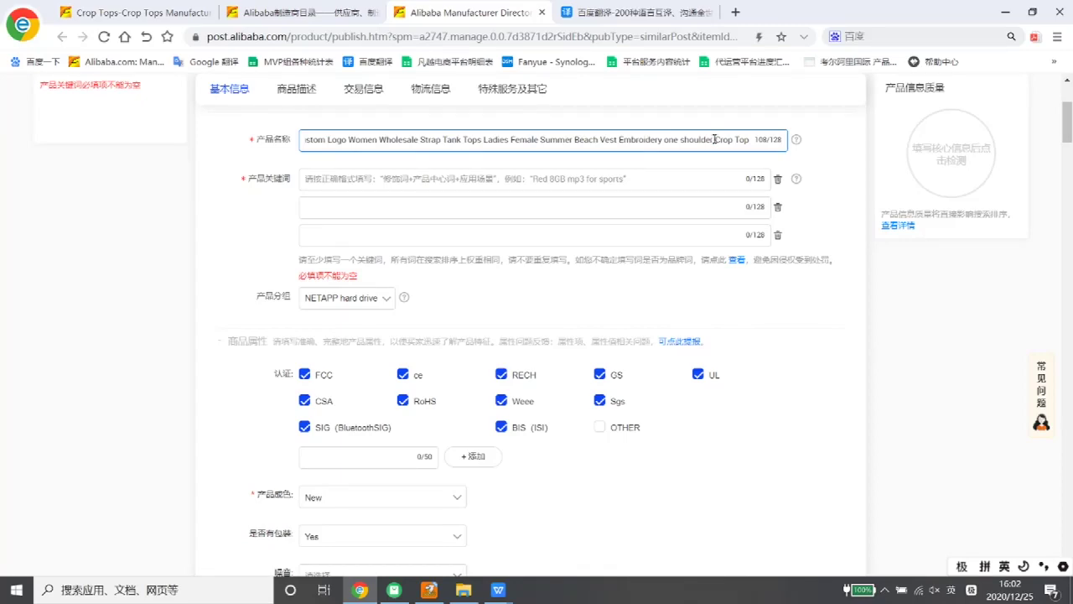
{"action": "left_click_drag", "start_coordinate": [665, 140], "coordinate": [670, 140]}
{"action": "key", "text": "BackSpace"}
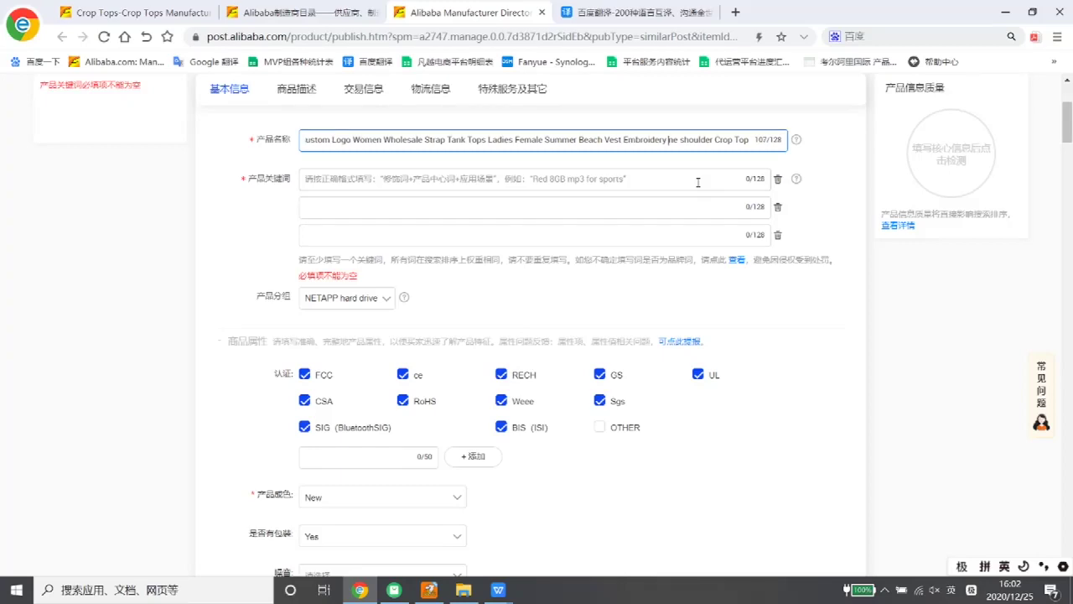
{"action": "key", "text": "shift"}
{"action": "type", "text": "o"}
{"action": "key", "text": "shift"}
{"action": "key", "text": "Caps_Lock"}
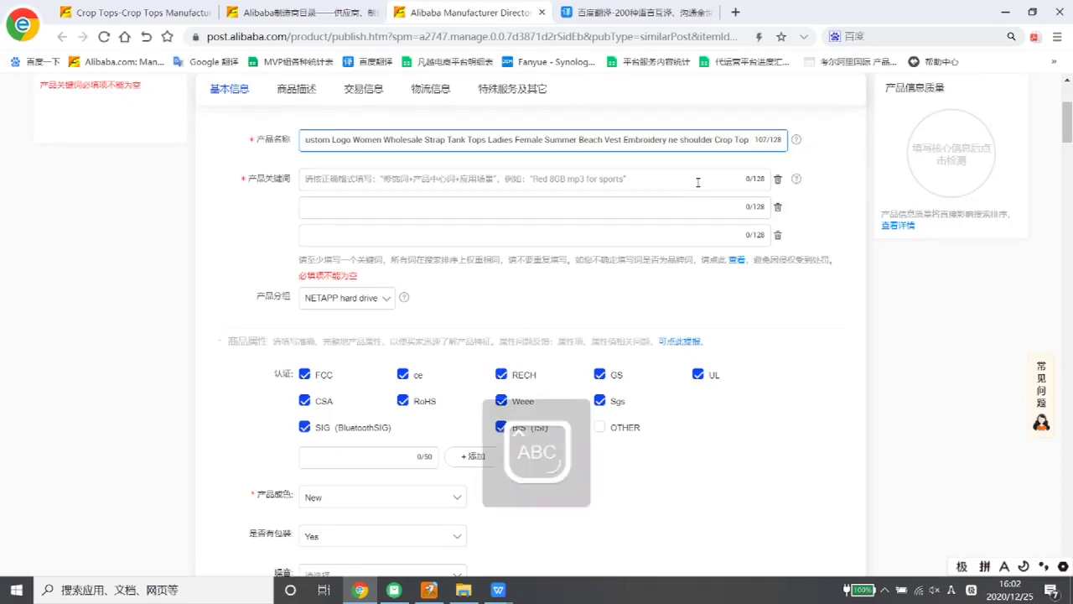
{"action": "key", "text": "BackSpace"}
{"action": "type", "text": "O"}
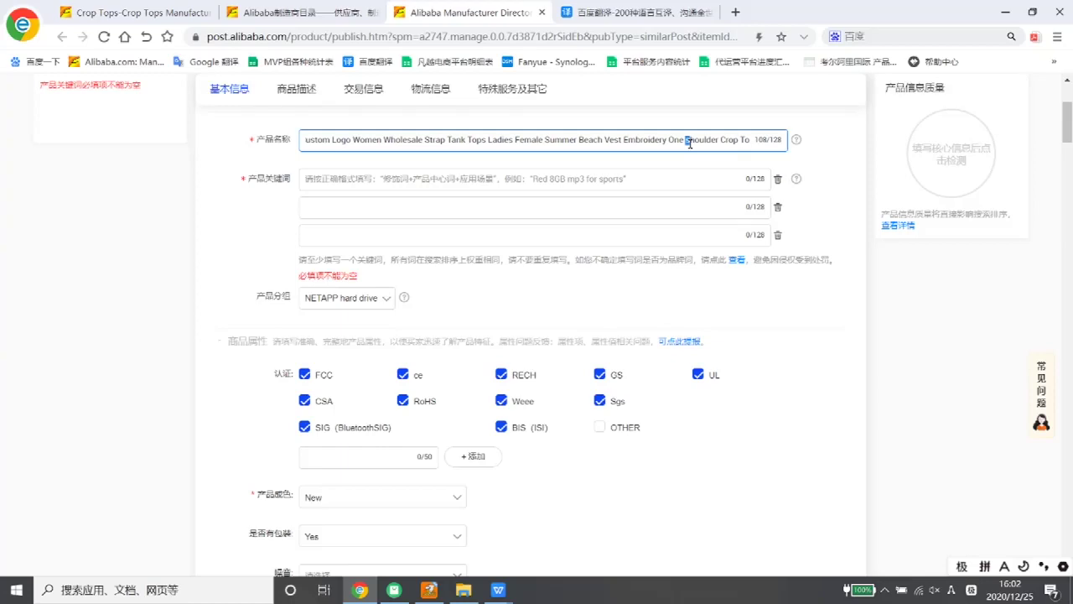
{"action": "type", "text": "S"}
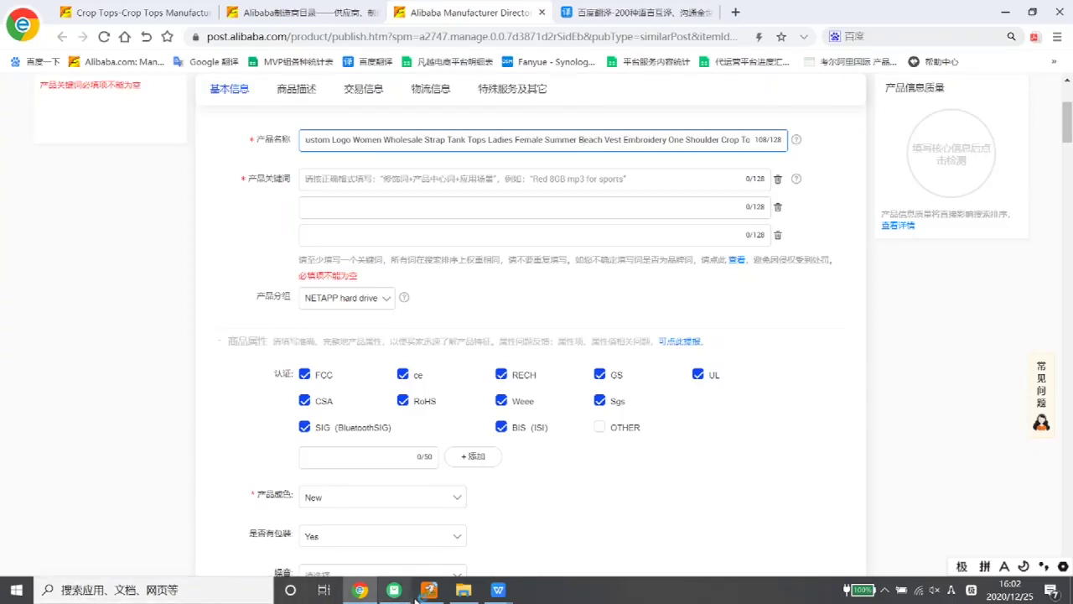
Step: Switch to the 新建 XLS 工作表.xls workbook in WPS and copy the title in cell C1 into cell C3
{"action": "left_click", "coordinate": [498, 590]}
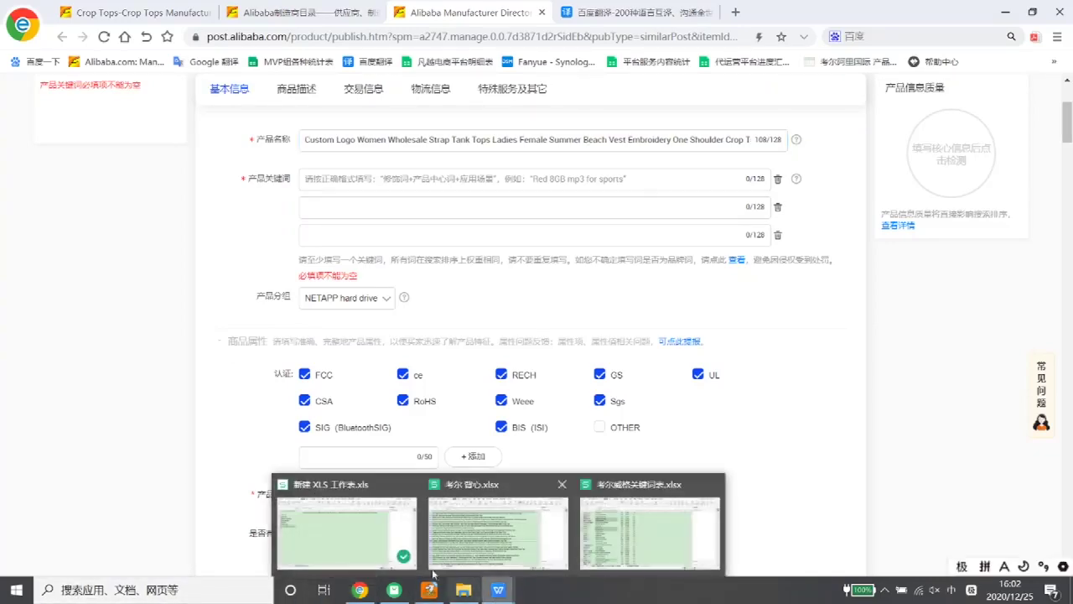
{"action": "left_click", "coordinate": [381, 518]}
{"action": "left_click", "coordinate": [213, 140]}
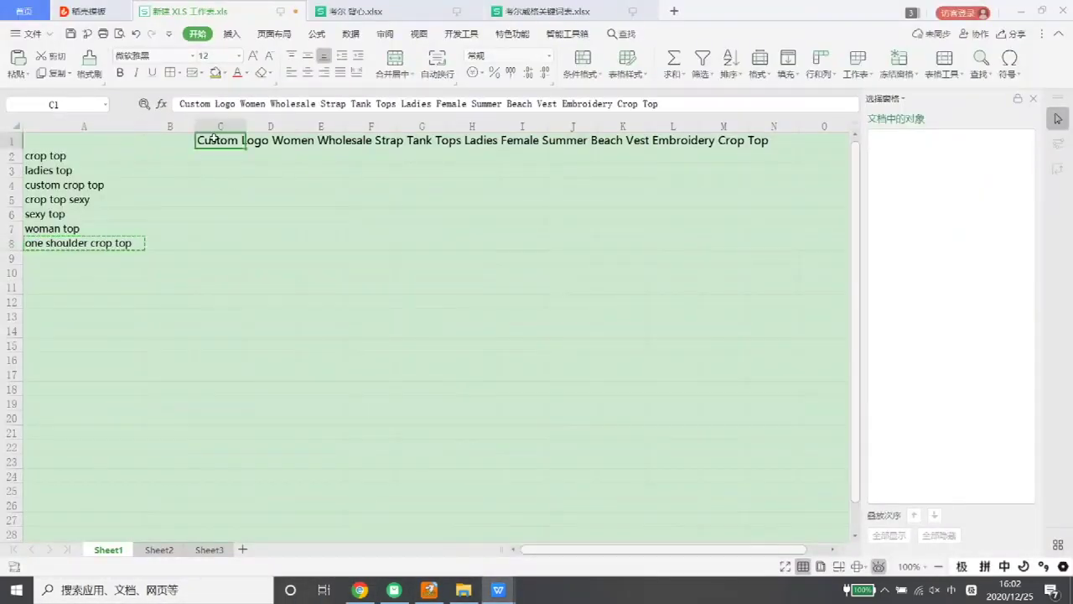
{"action": "key", "text": "ctrl+c"}
{"action": "left_click", "coordinate": [214, 174]}
{"action": "key", "text": "ctrl+v"}
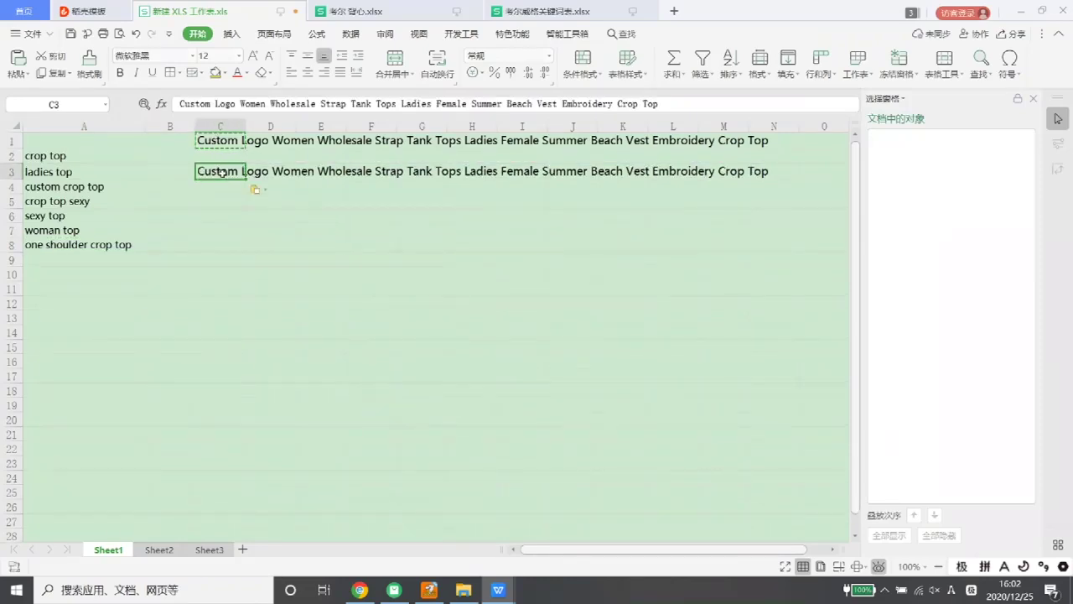
Step: Change the first letter of the title in cell C3 to lowercase so that it starts with "custom"
{"action": "double_click", "coordinate": [215, 171]}
{"action": "left_click_drag", "start_coordinate": [204, 171], "coordinate": [198, 168]}
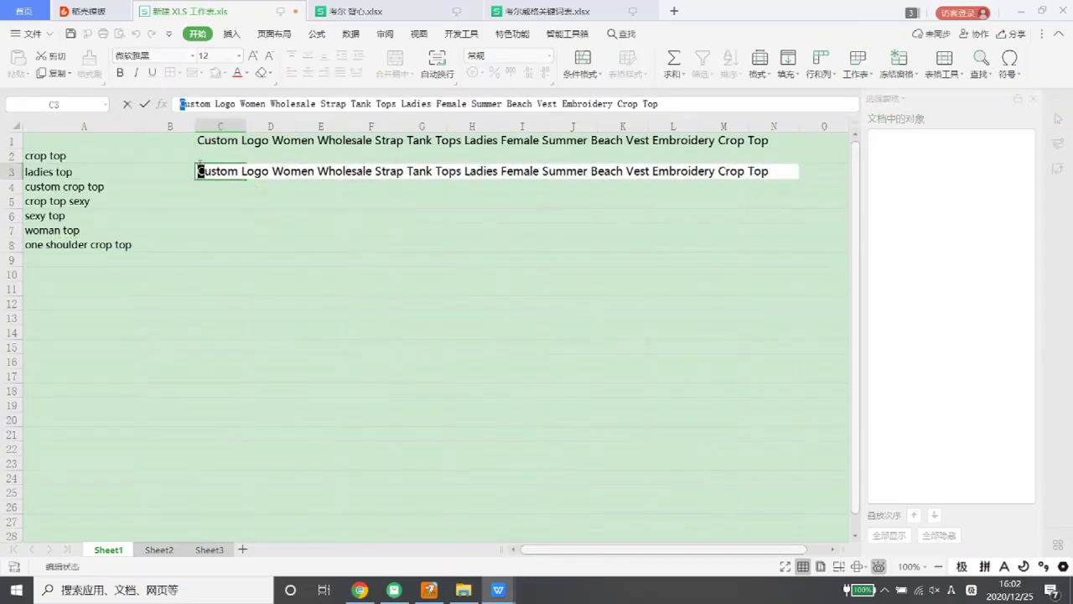
{"action": "key", "text": "BackSpace"}
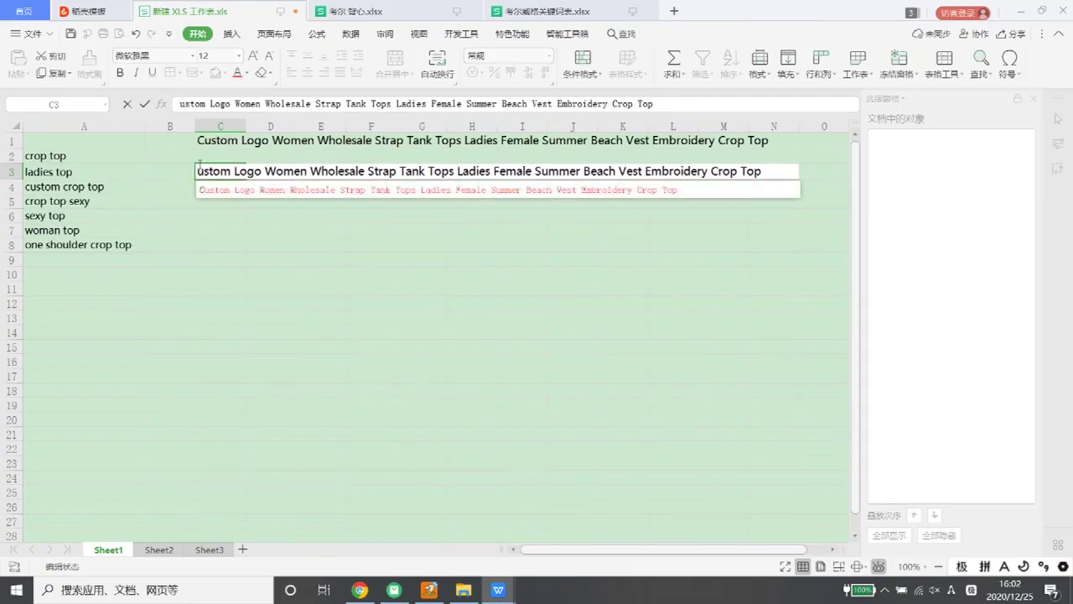
{"action": "key", "text": "shift"}
{"action": "type", "text": "c"}
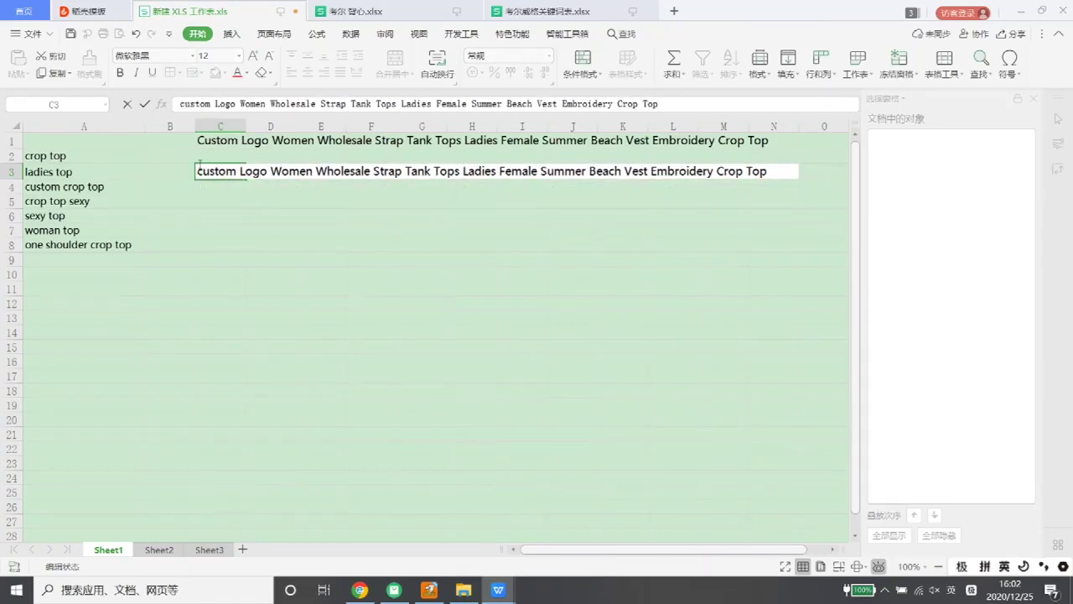
{"action": "key", "text": "Return"}
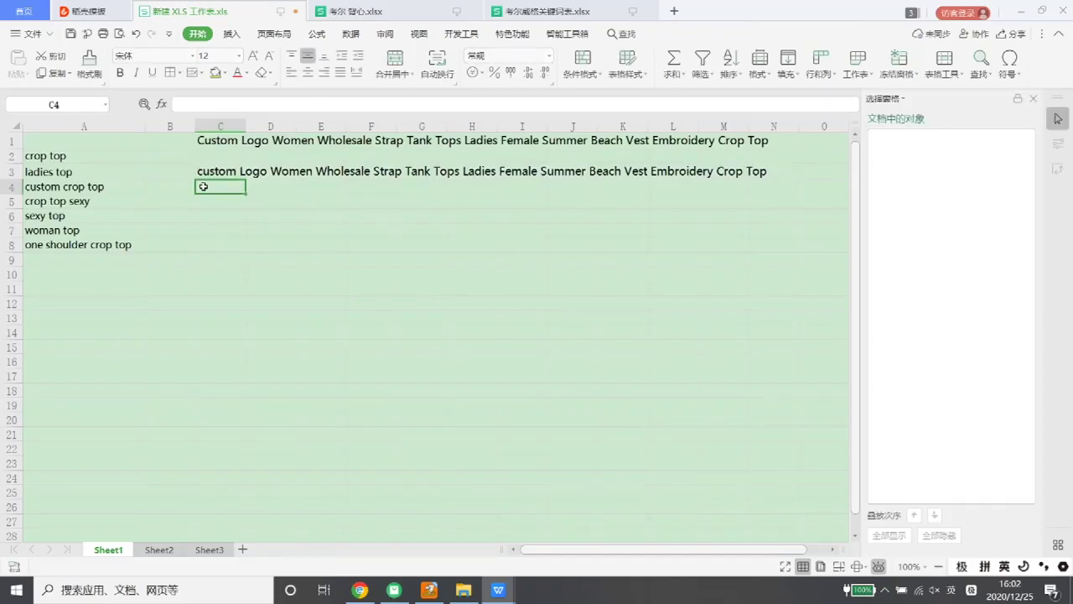
Step: Enter the formula =PROPER(C3) in cell C4 to capitalize every word of the title
{"action": "type", "text": "=pr"}
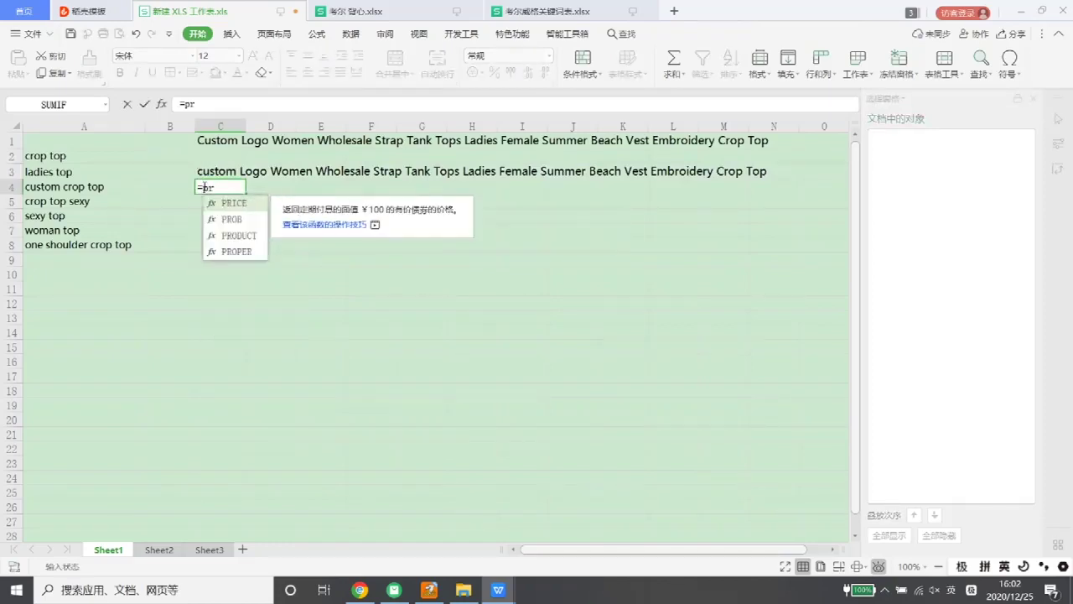
{"action": "type", "text": "oper"}
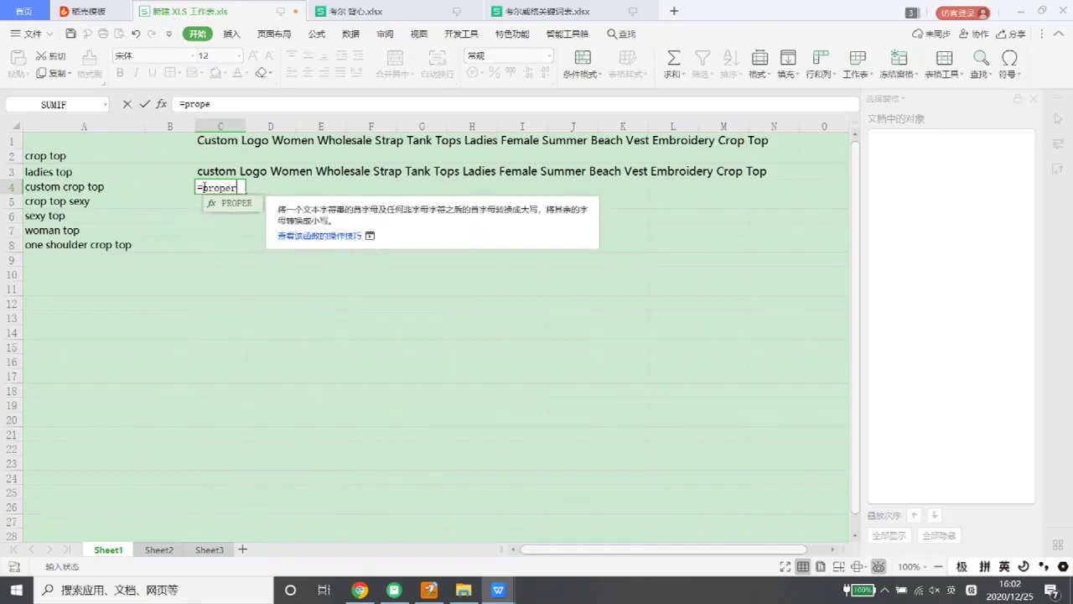
{"action": "double_click", "coordinate": [226, 204]}
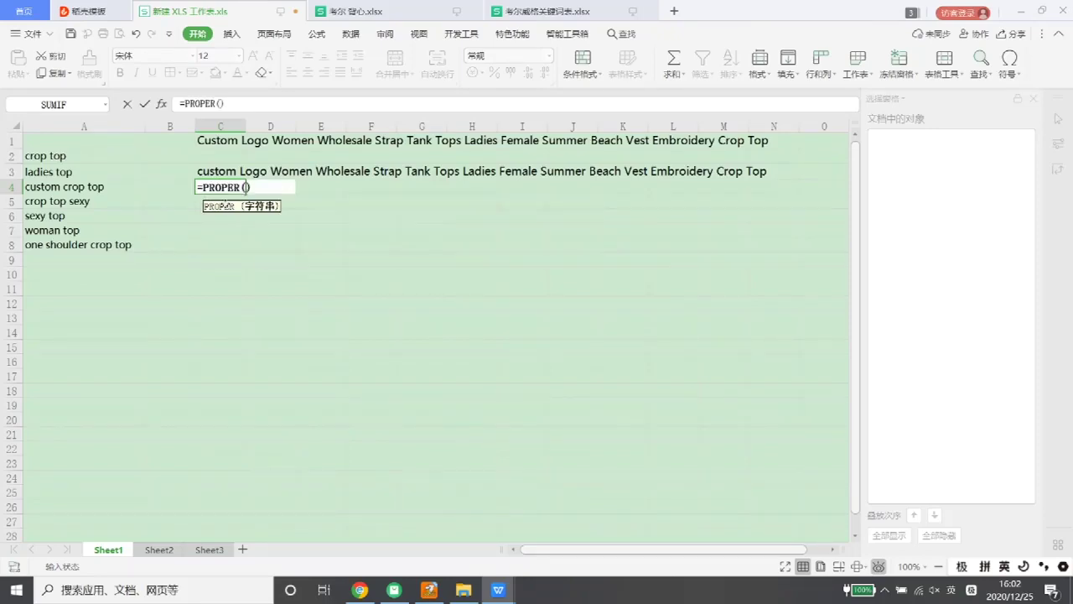
{"action": "left_click", "coordinate": [206, 171]}
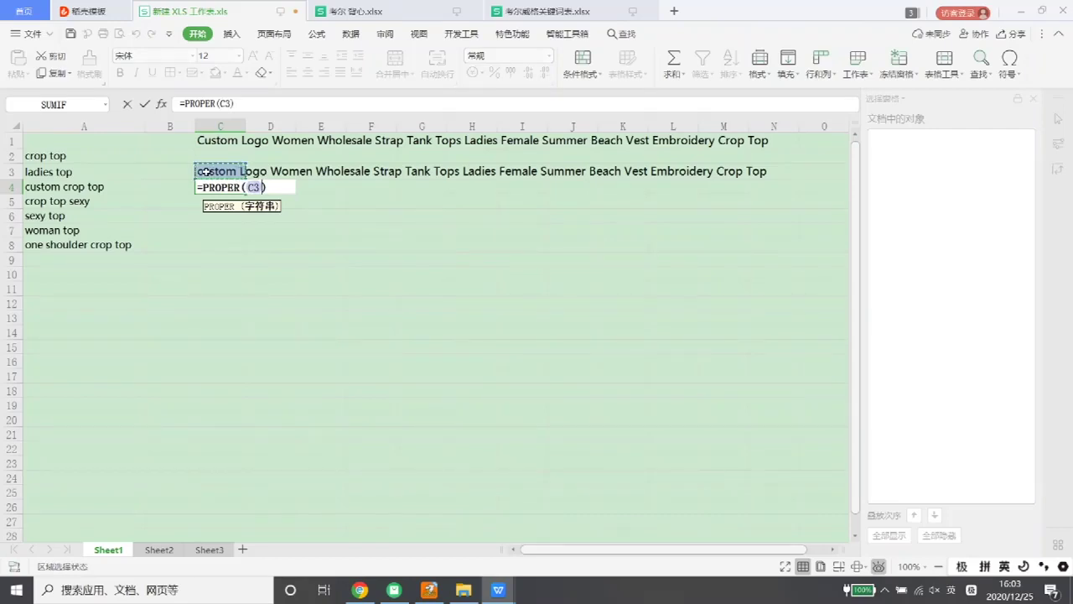
{"action": "key", "text": "Return"}
{"action": "key", "text": "Up"}
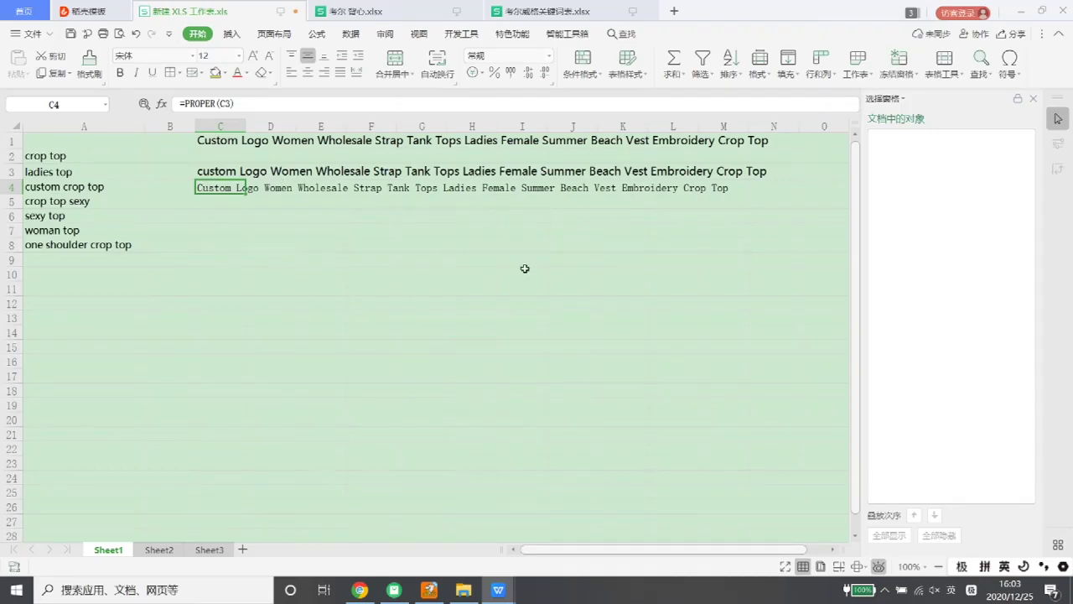
Step: Switch to the product publishing form in Chrome and review the end of the product name
{"action": "left_click", "coordinate": [360, 590]}
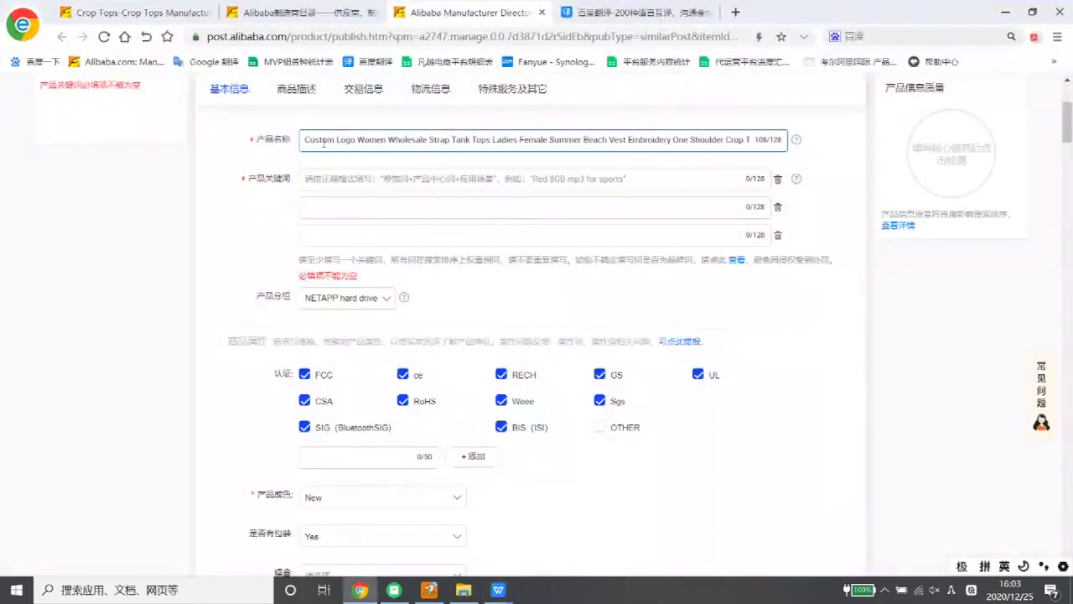
{"action": "left_click", "coordinate": [321, 179]}
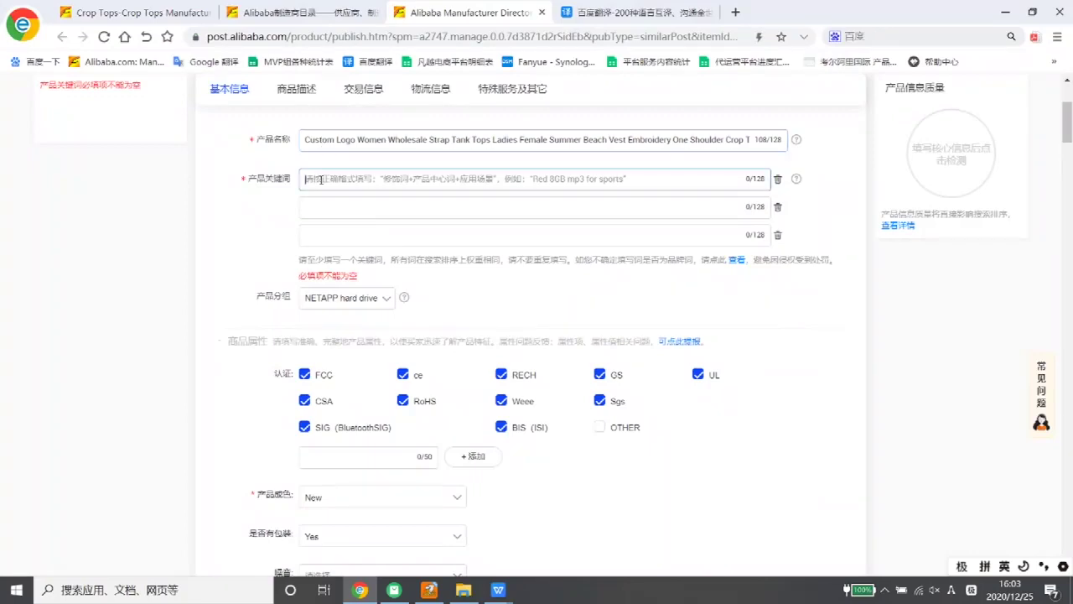
{"action": "left_click", "coordinate": [279, 217]}
{"action": "left_click_drag", "start_coordinate": [646, 140], "coordinate": [754, 142]}
{"action": "left_click", "coordinate": [567, 132]}
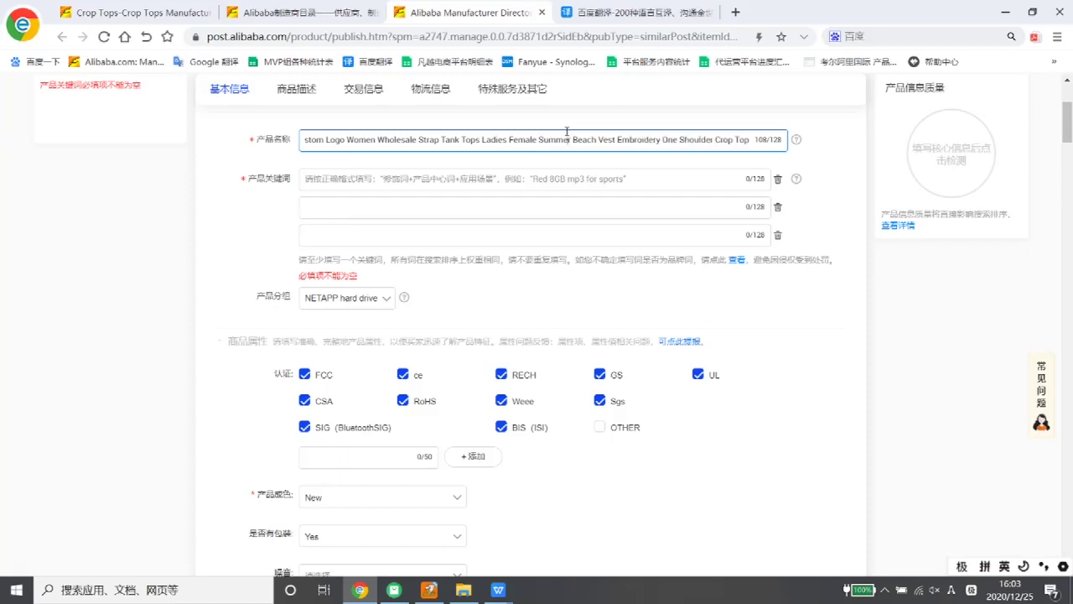
Step: Copy "crop top" from cell A2 of the WPS workbook into the first product keyword
{"action": "left_click", "coordinate": [327, 178]}
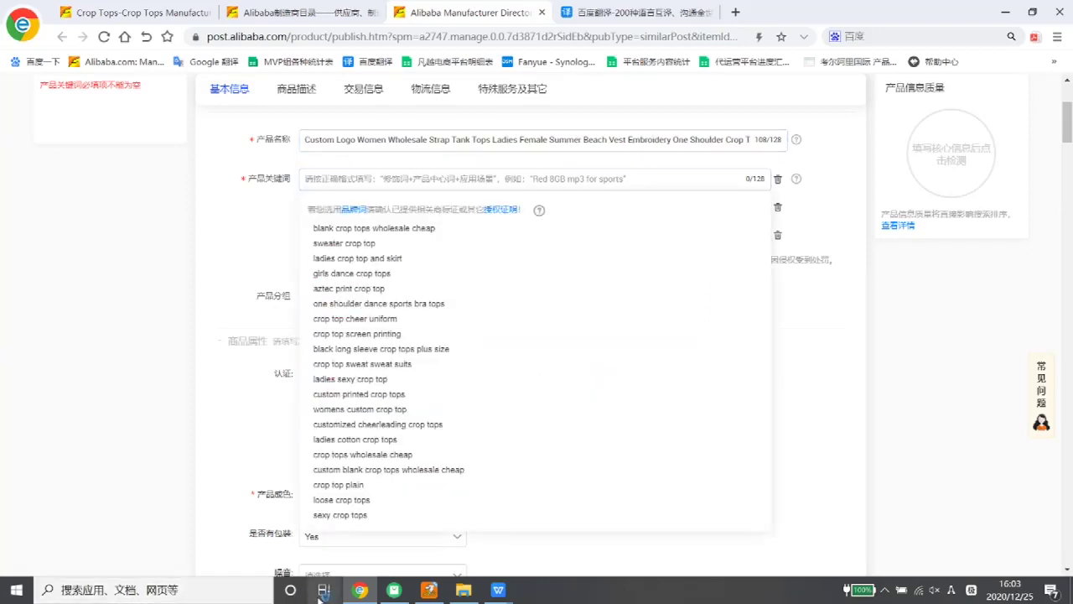
{"action": "left_click", "coordinate": [360, 591]}
{"action": "left_click", "coordinate": [74, 157]}
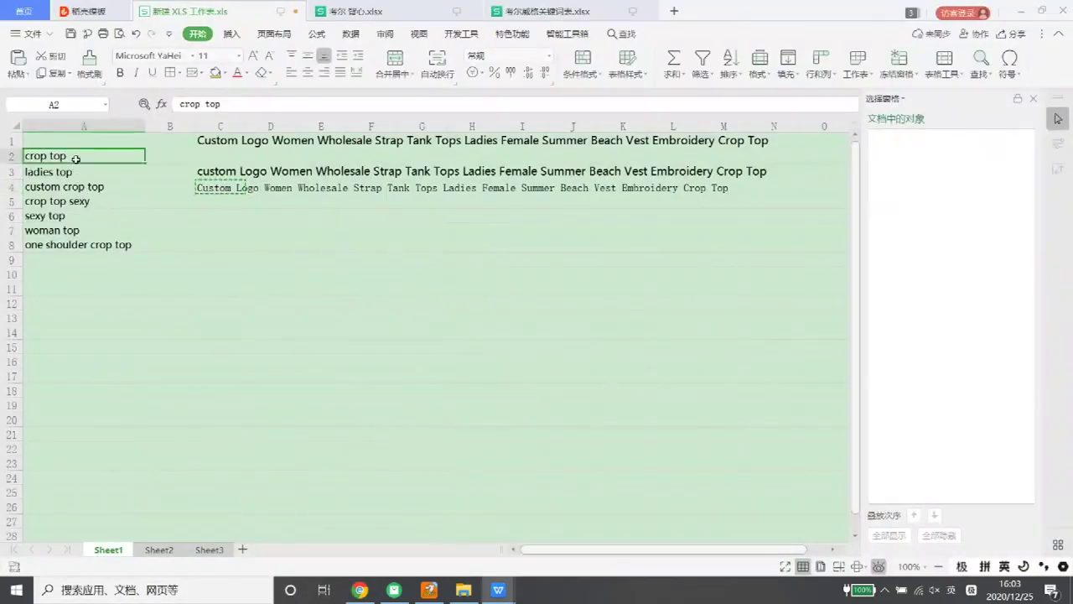
{"action": "key", "text": "ctrl+c"}
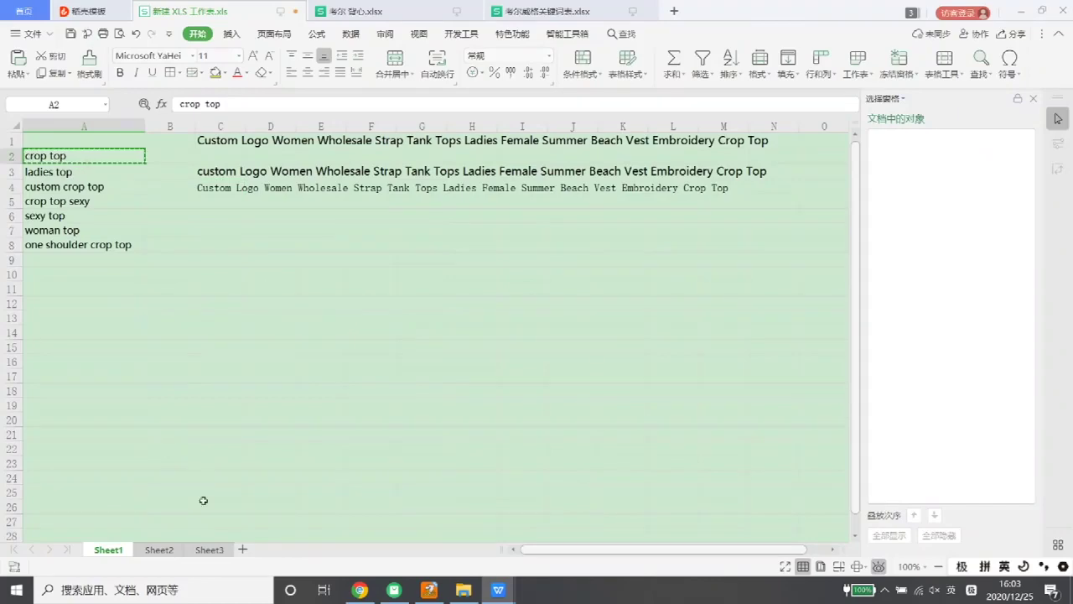
{"action": "left_click", "coordinate": [359, 590]}
{"action": "left_click", "coordinate": [319, 176]}
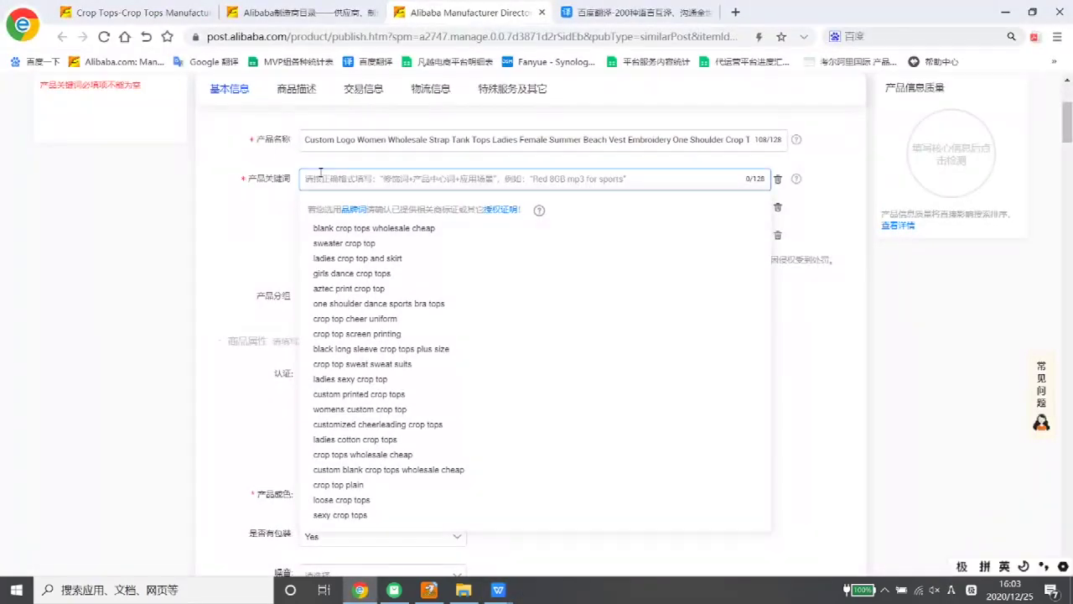
{"action": "key", "text": "ctrl+v"}
Step: Copy "custom crop top" from cell A4 of the WPS workbook into the second product keyword
{"action": "left_click", "coordinate": [356, 590]}
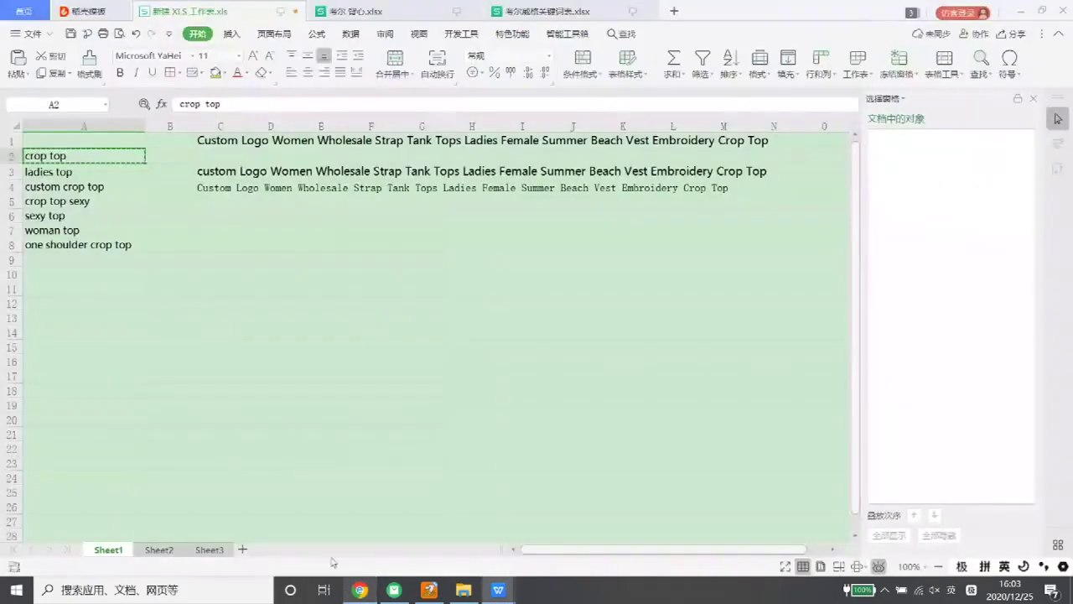
{"action": "left_click", "coordinate": [84, 183]}
{"action": "key", "text": "ctrl+c"}
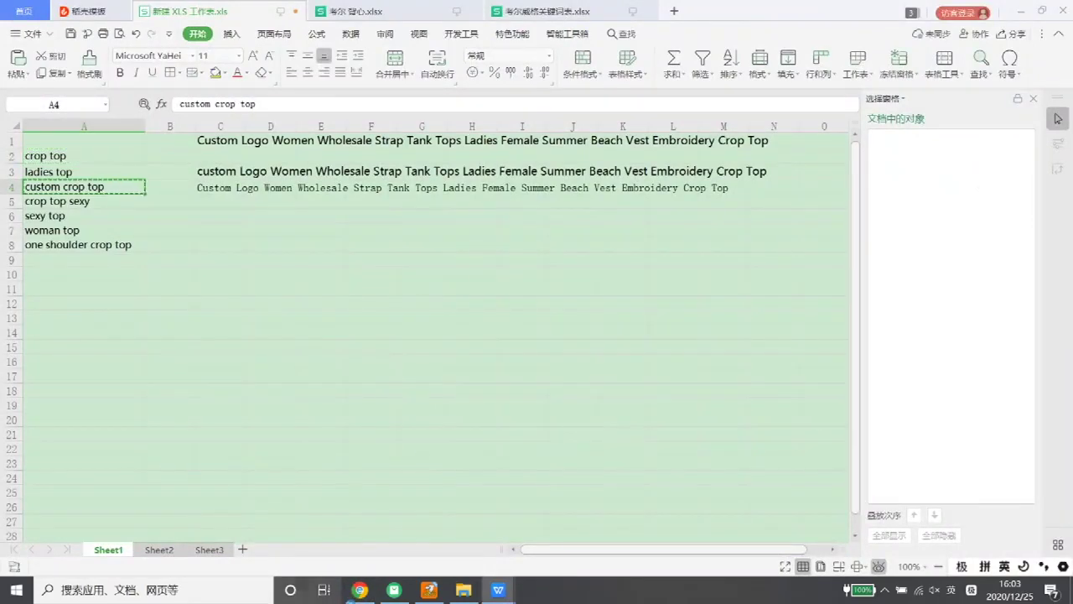
{"action": "left_click", "coordinate": [359, 589]}
{"action": "left_click", "coordinate": [303, 209]}
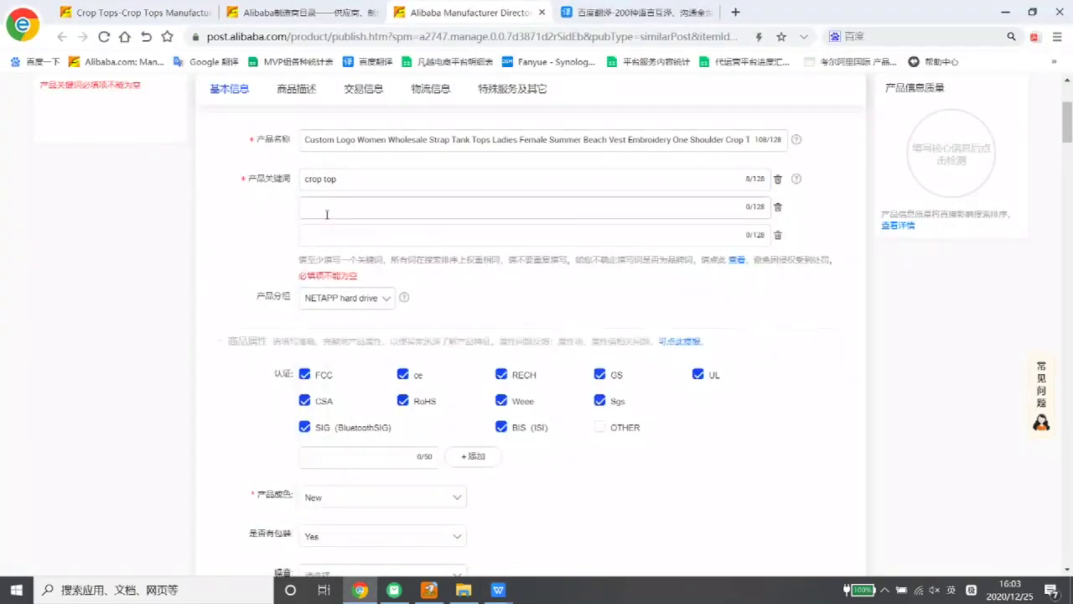
{"action": "key", "text": "ctrl+v"}
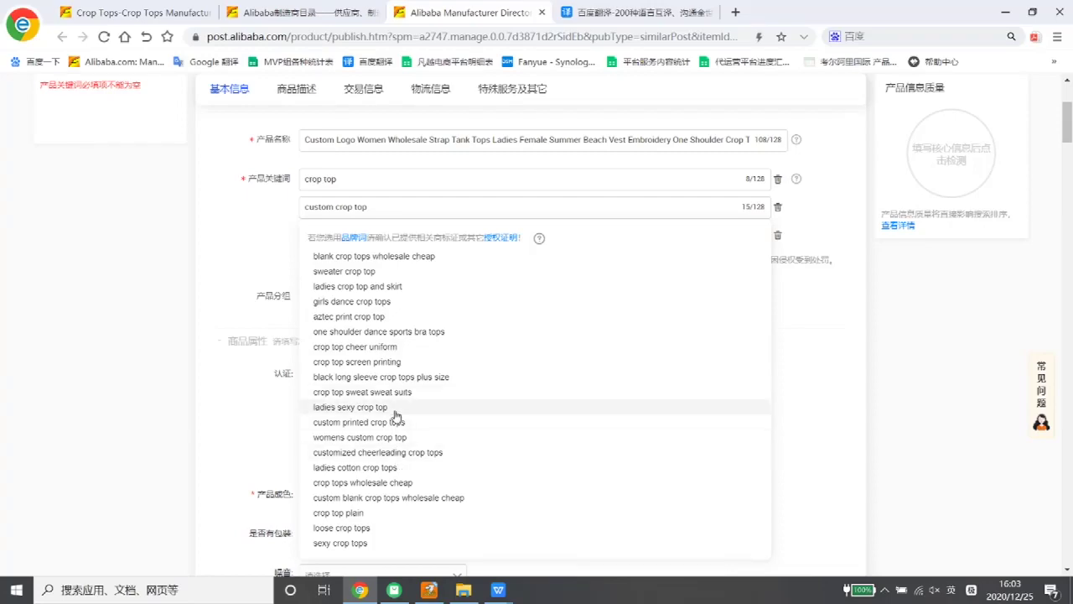
Step: Copy "sexy top" from cell A6 of the WPS workbook into the third product keyword
{"action": "key", "text": "alt+Tab"}
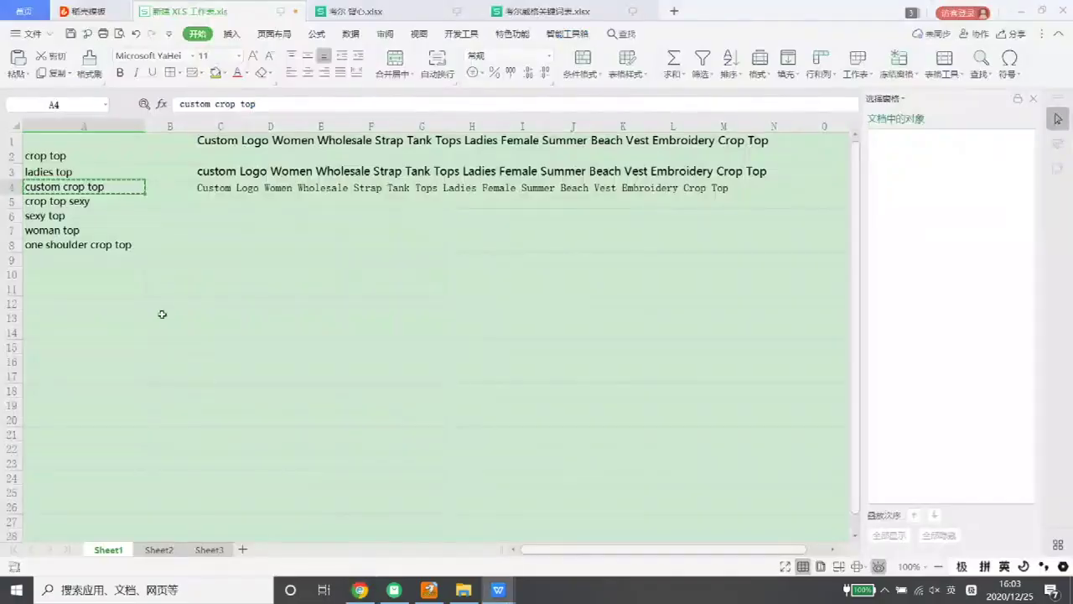
{"action": "left_click", "coordinate": [67, 213]}
{"action": "key", "text": "ctrl+c"}
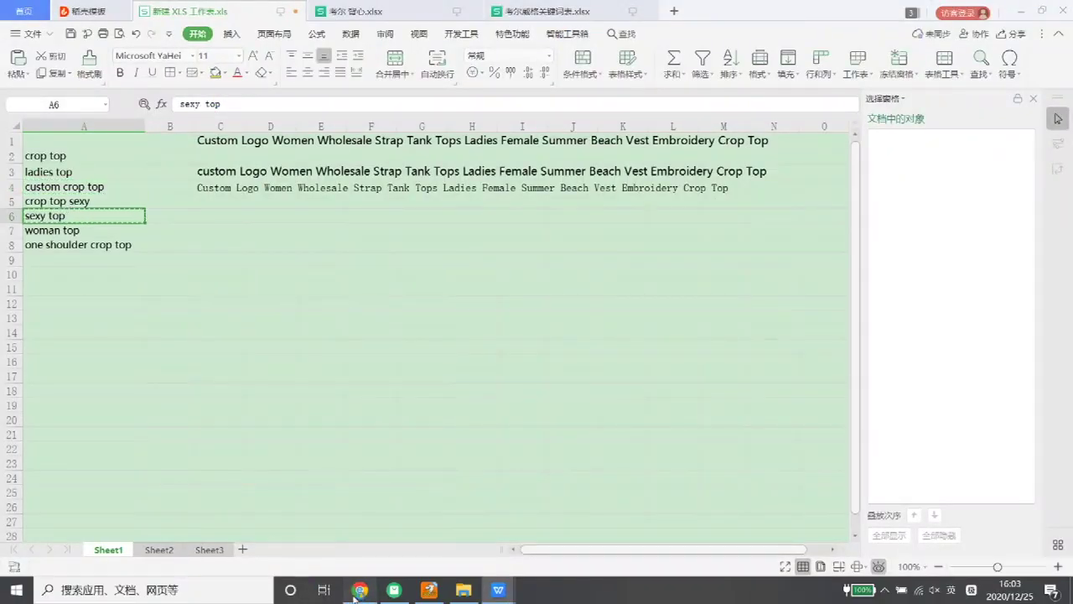
{"action": "left_click", "coordinate": [358, 590]}
{"action": "key", "text": "ctrl+v"}
{"action": "left_click", "coordinate": [222, 242]}
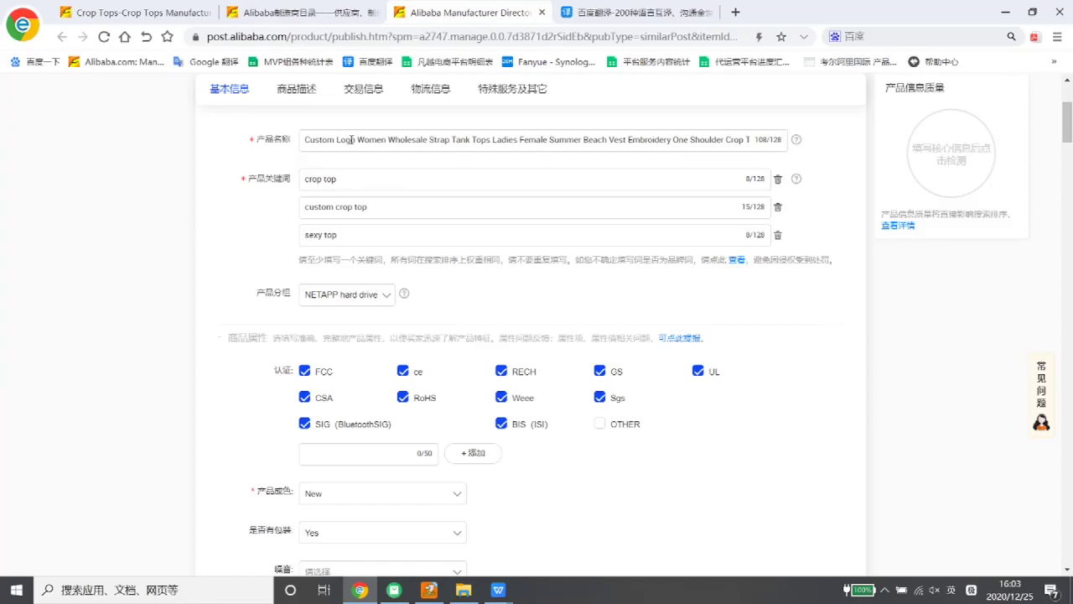
{"action": "left_click", "coordinate": [351, 140]}
{"action": "left_click", "coordinate": [347, 177]}
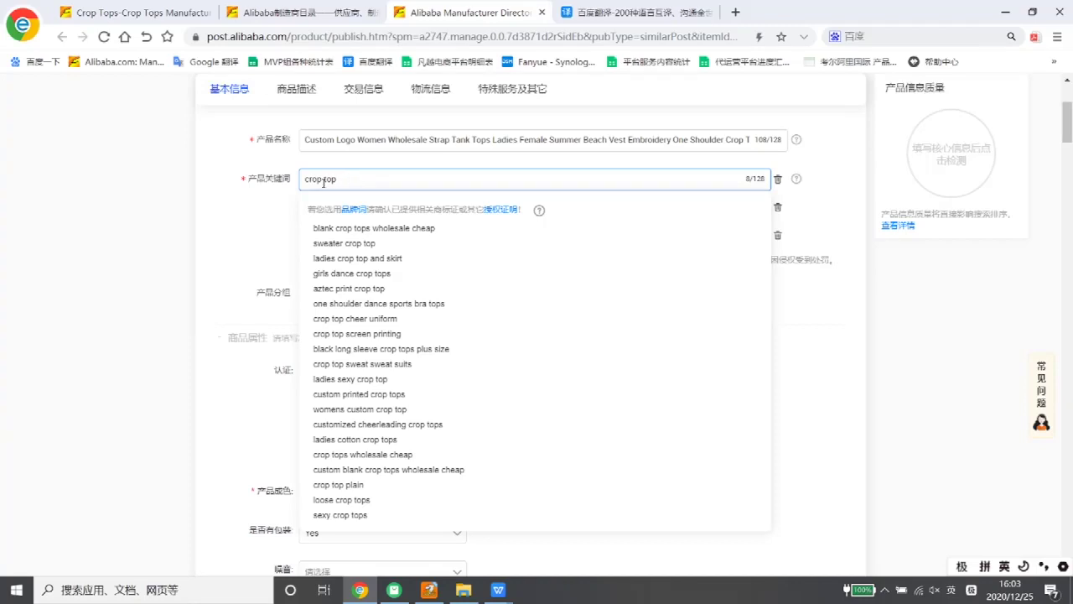
{"action": "left_click", "coordinate": [265, 186]}
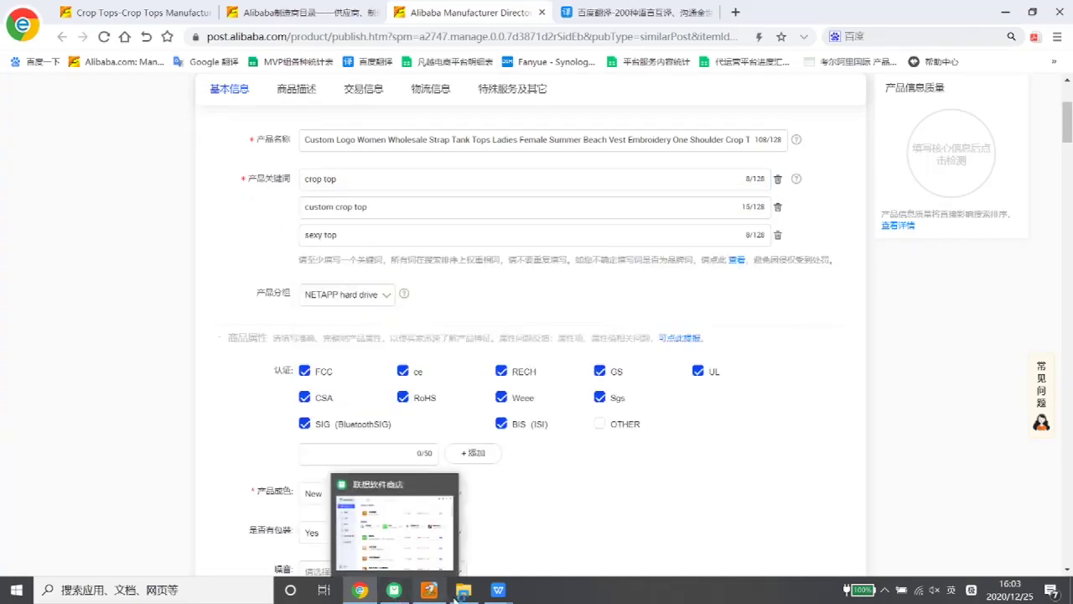
Step: Replace the first product keyword with the phrases copied from cells B15:B29 of the keyword workbook's "top" sheet in WPS
{"action": "mouse_move", "coordinate": [498, 589]}
{"action": "left_click", "coordinate": [344, 528]}
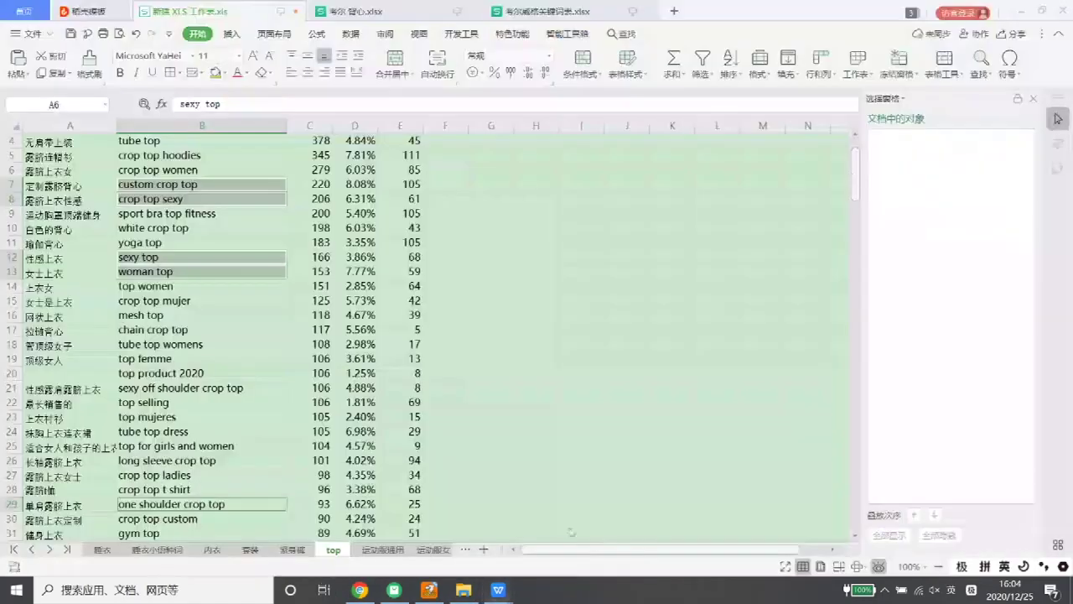
{"action": "scroll", "coordinate": [214, 340], "scroll_direction": "down", "scroll_amount": 1}
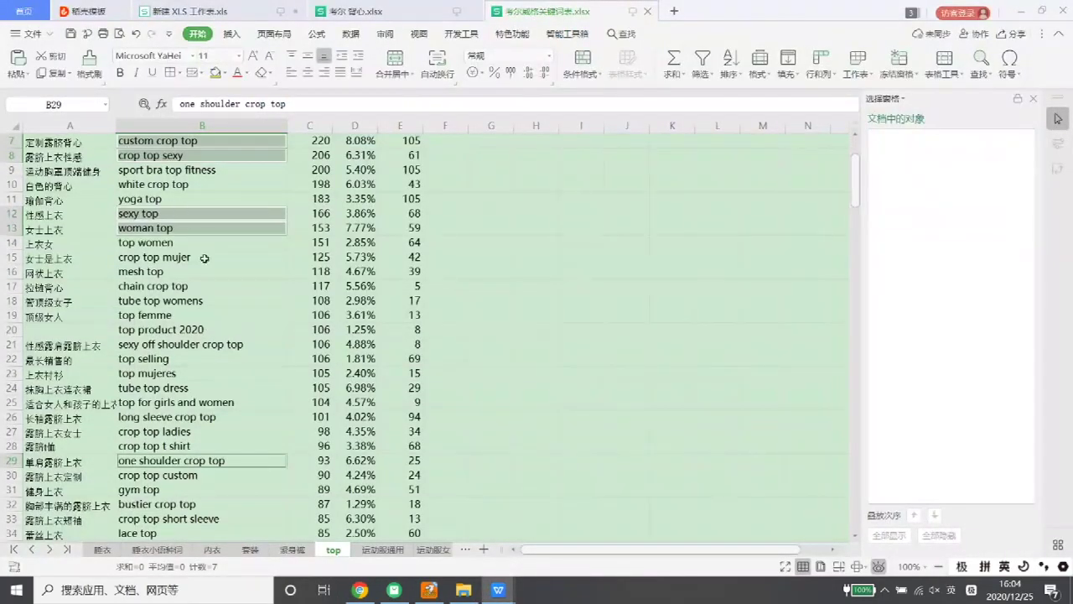
{"action": "left_click_drag", "start_coordinate": [181, 258], "coordinate": [176, 464]}
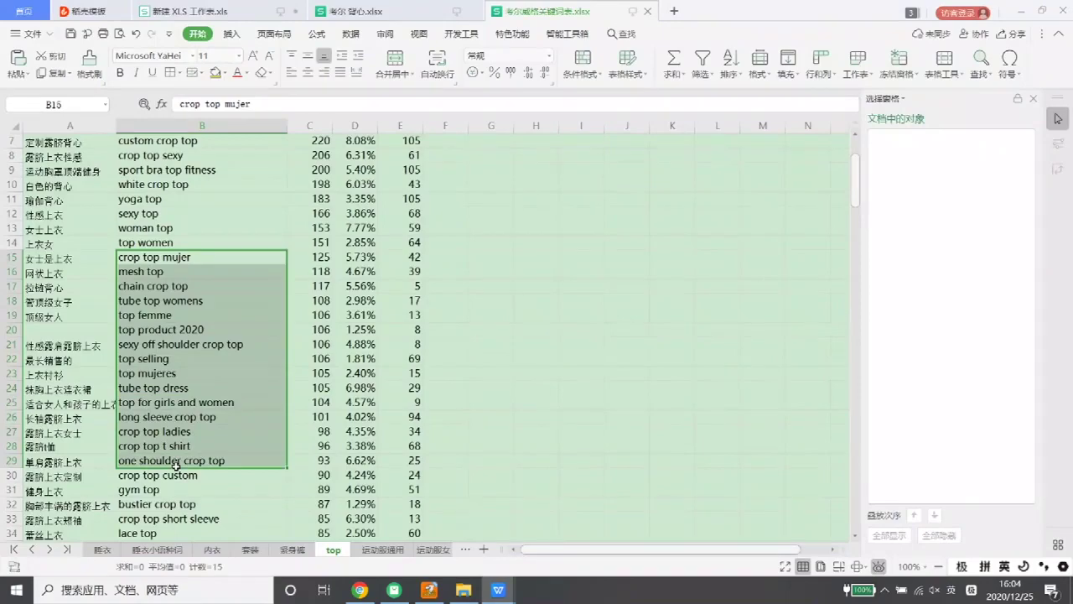
{"action": "left_click", "coordinate": [360, 589]}
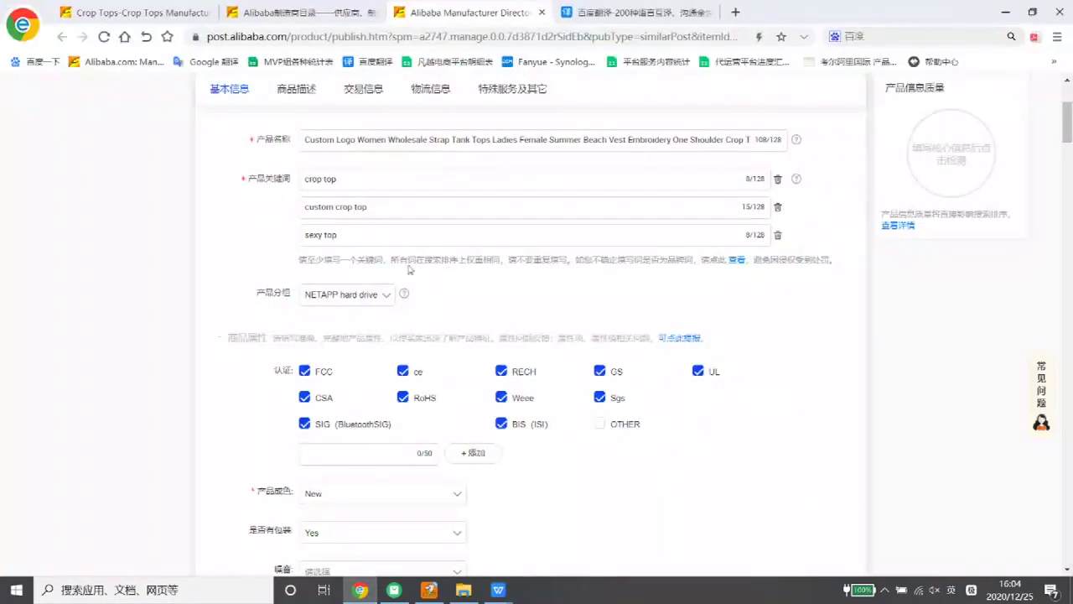
{"action": "left_click", "coordinate": [347, 178]}
{"action": "key", "text": "ctrl+v"}
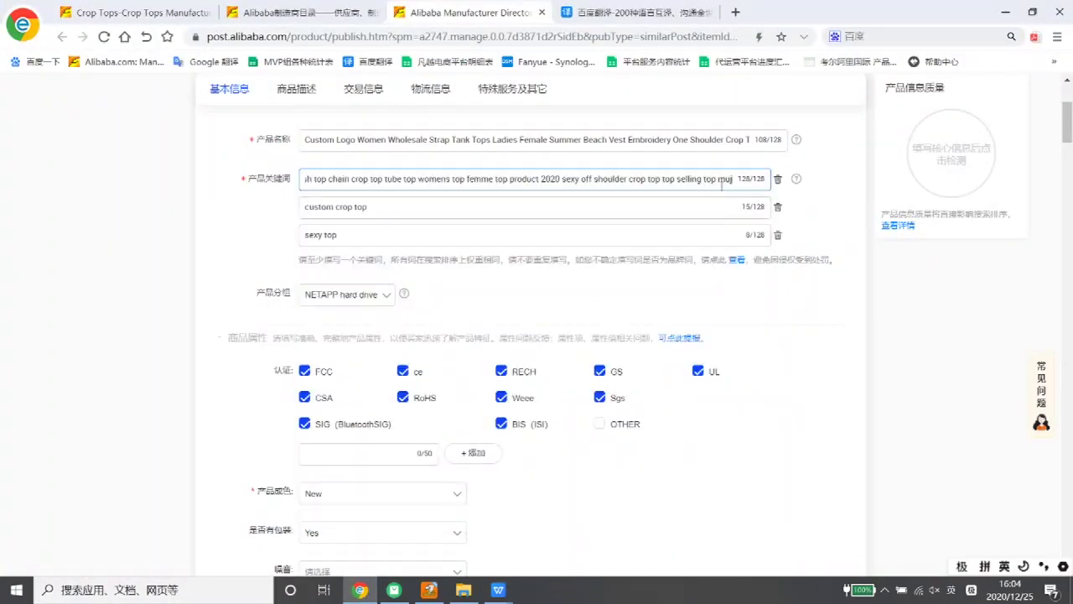
Step: Remove the cut-off word "muj" from the end of the first product keyword and review the keyword's full text
{"action": "left_click_drag", "start_coordinate": [728, 178], "coordinate": [756, 187]}
{"action": "key", "text": "BackSpace"}
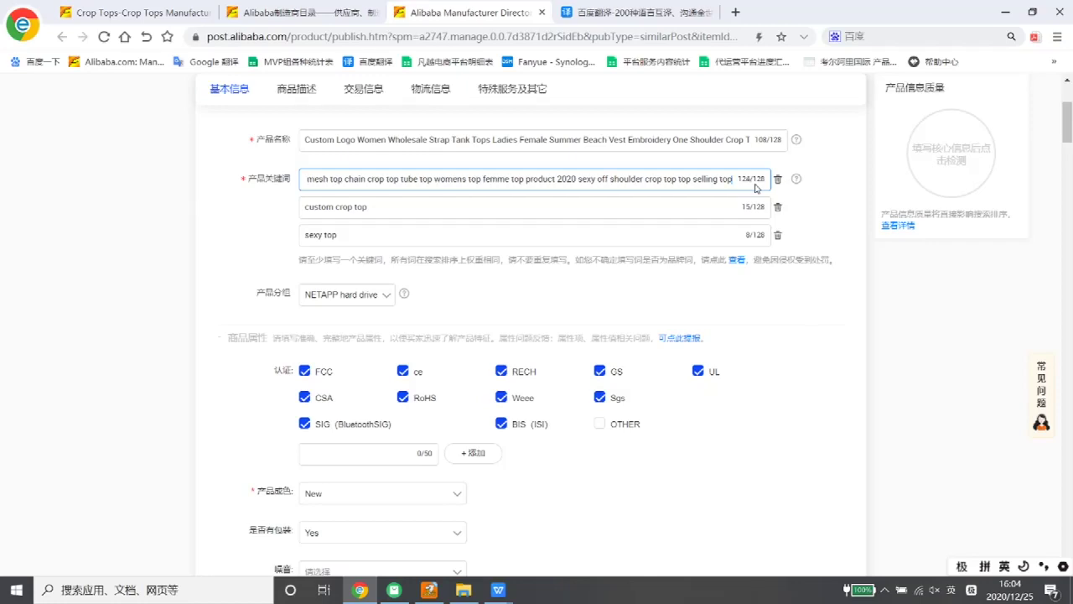
{"action": "left_click_drag", "start_coordinate": [589, 181], "coordinate": [233, 186]}
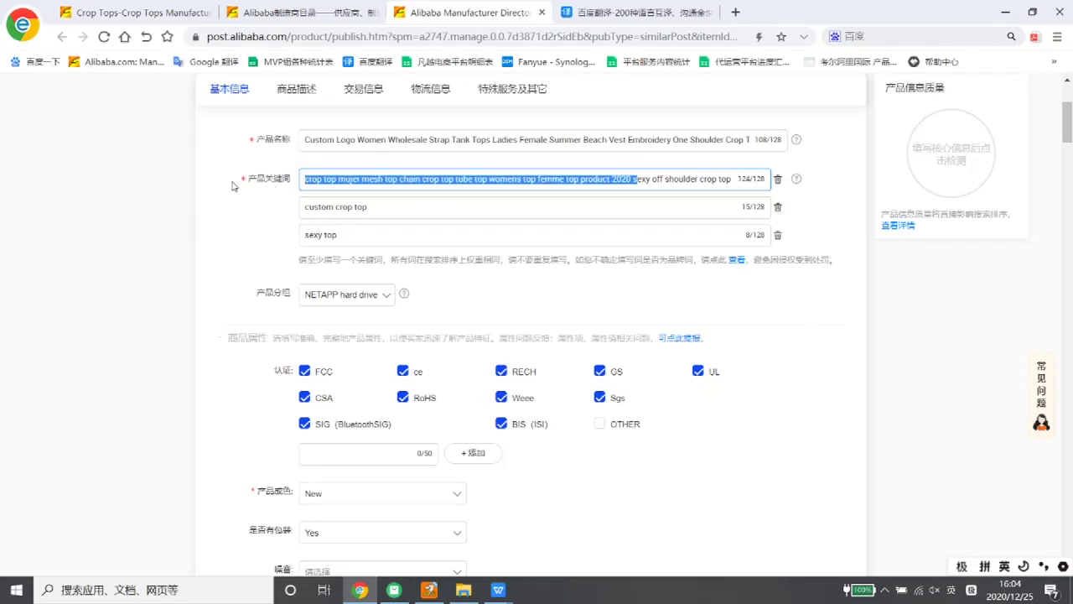
{"action": "left_click_drag", "start_coordinate": [613, 179], "coordinate": [802, 181]}
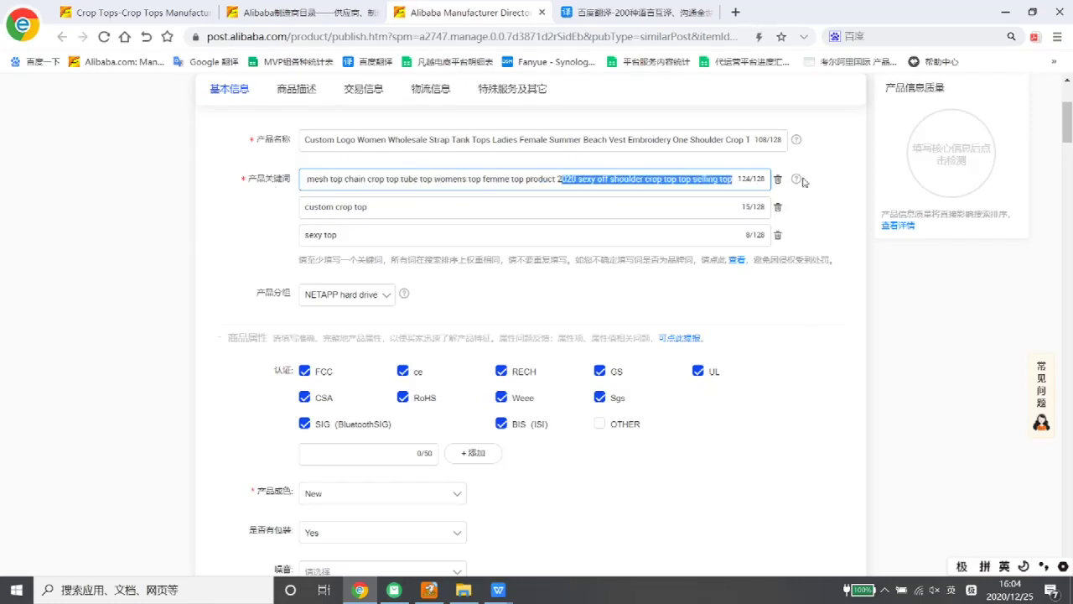
{"action": "left_click", "coordinate": [738, 181]}
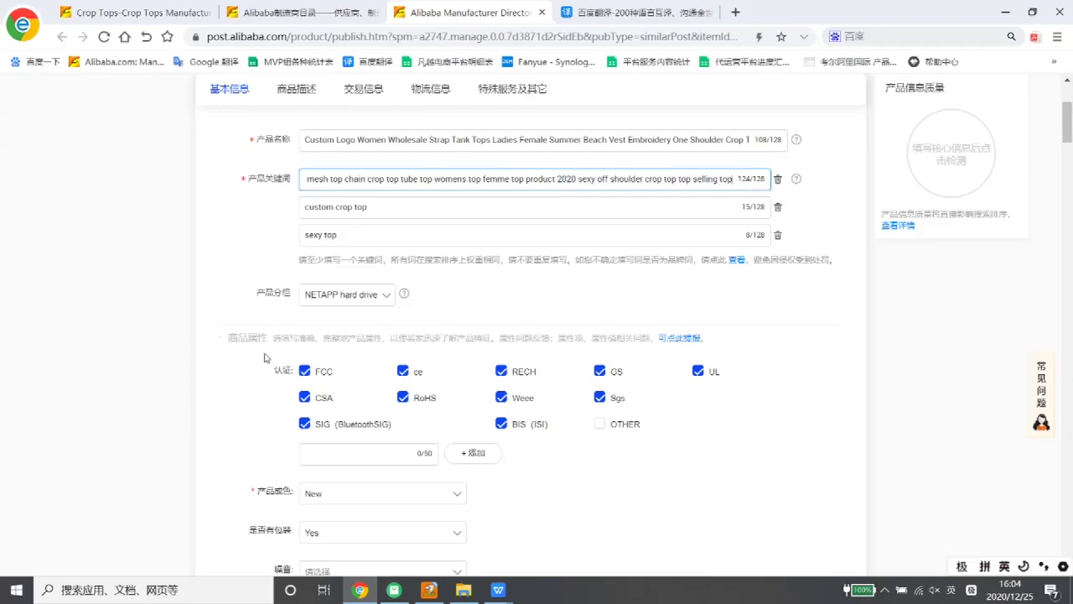
{"action": "mouse_move", "coordinate": [360, 589]}
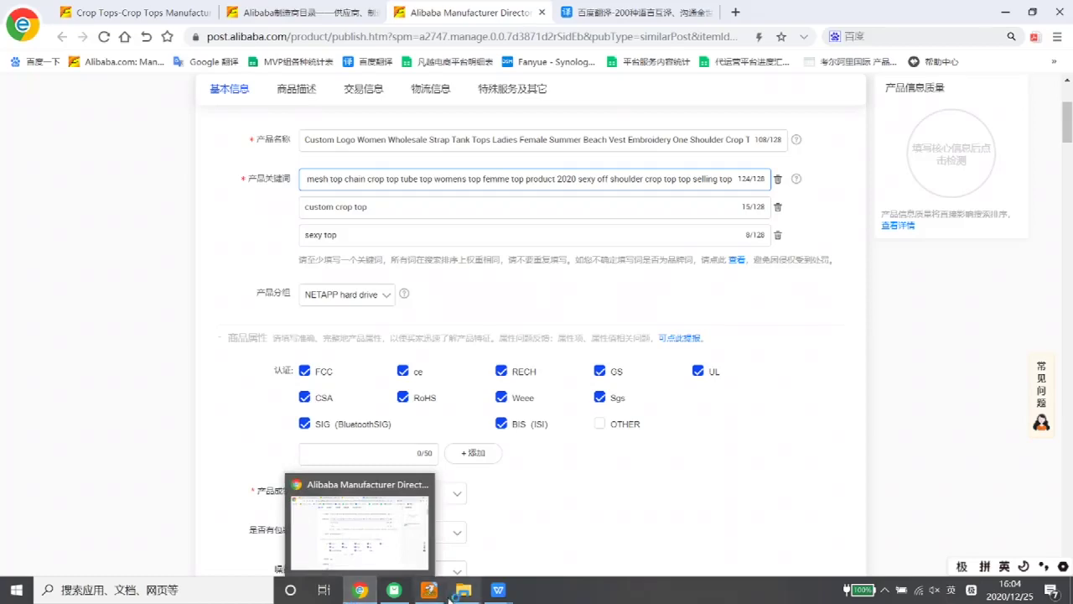
{"action": "triple_click", "coordinate": [388, 179]}
{"action": "left_click", "coordinate": [388, 206]}
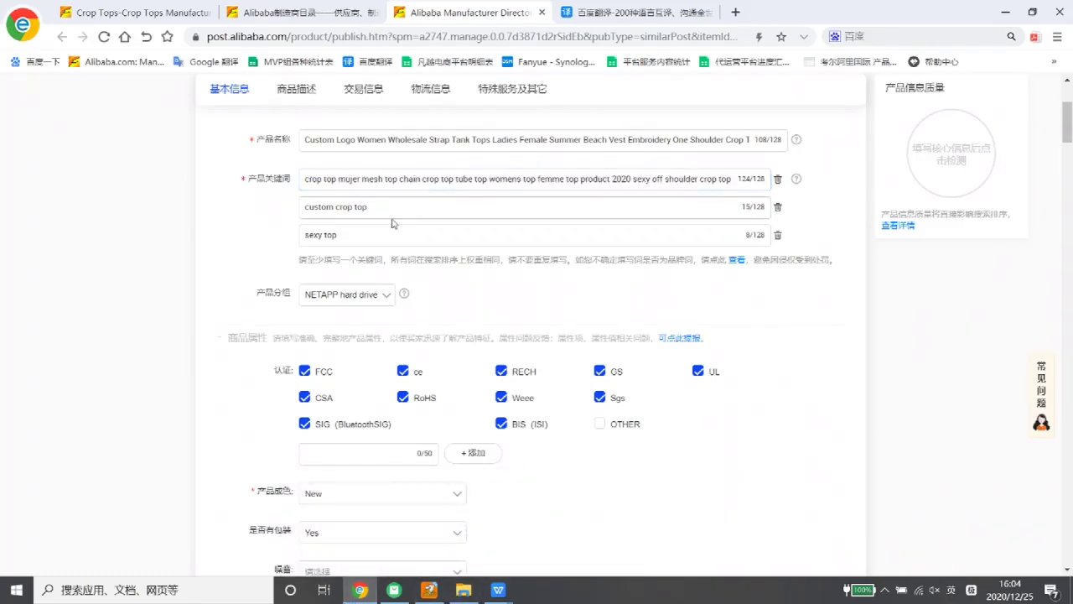
Step: Copy cells B35:B43 of the keyword workbook's "top" sheet into the second product keyword, before "custom crop top"
{"action": "left_click", "coordinate": [498, 589]}
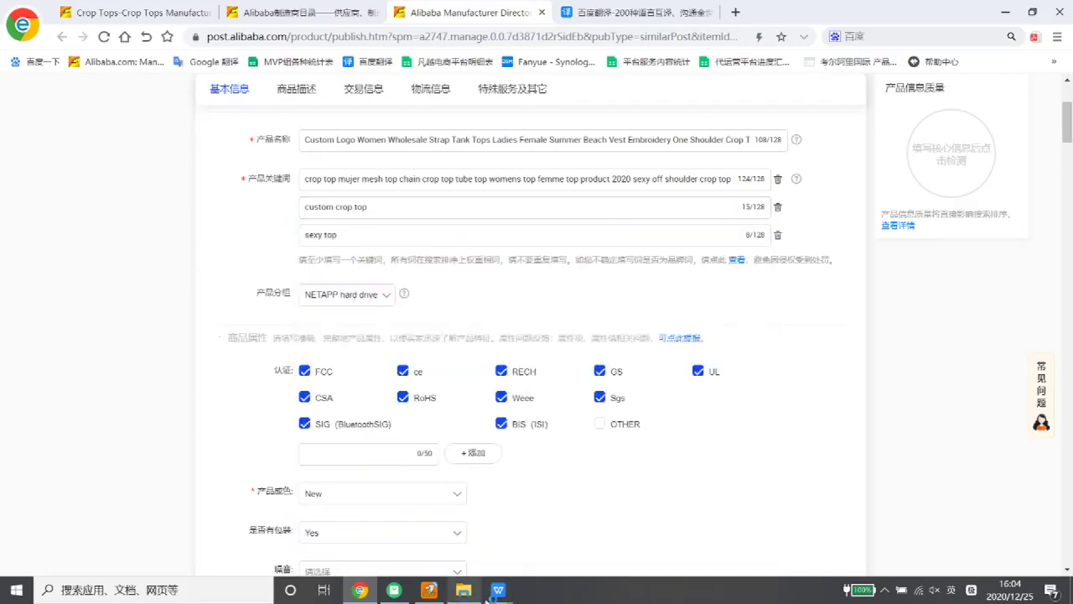
{"action": "left_click", "coordinate": [608, 544]}
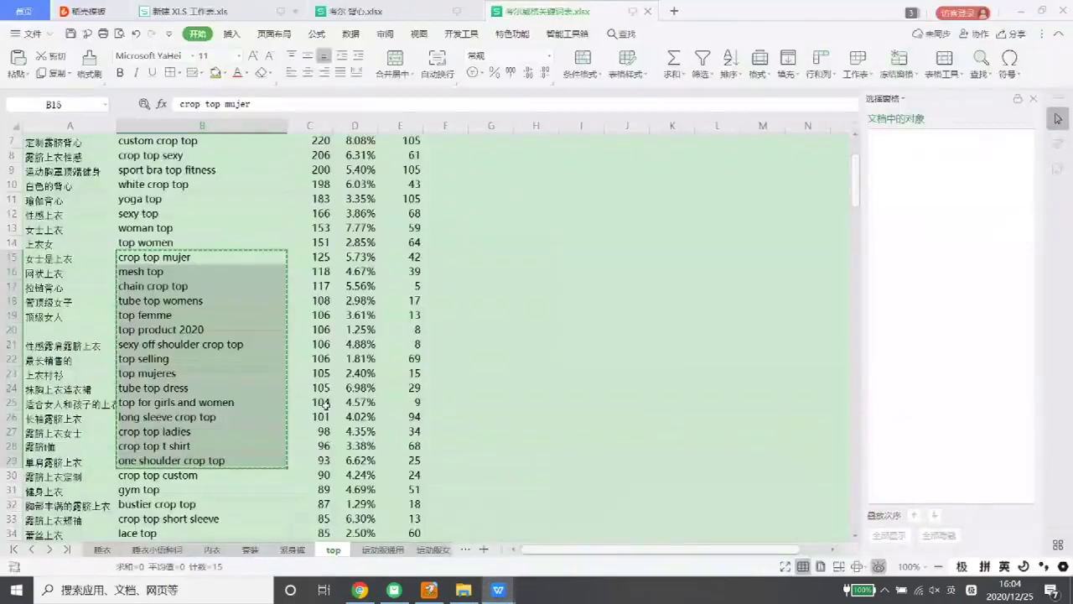
{"action": "scroll", "coordinate": [209, 327], "scroll_direction": "down", "scroll_amount": 5}
{"action": "left_click_drag", "start_coordinate": [210, 329], "coordinate": [205, 439]}
{"action": "key", "text": "ctrl+c"}
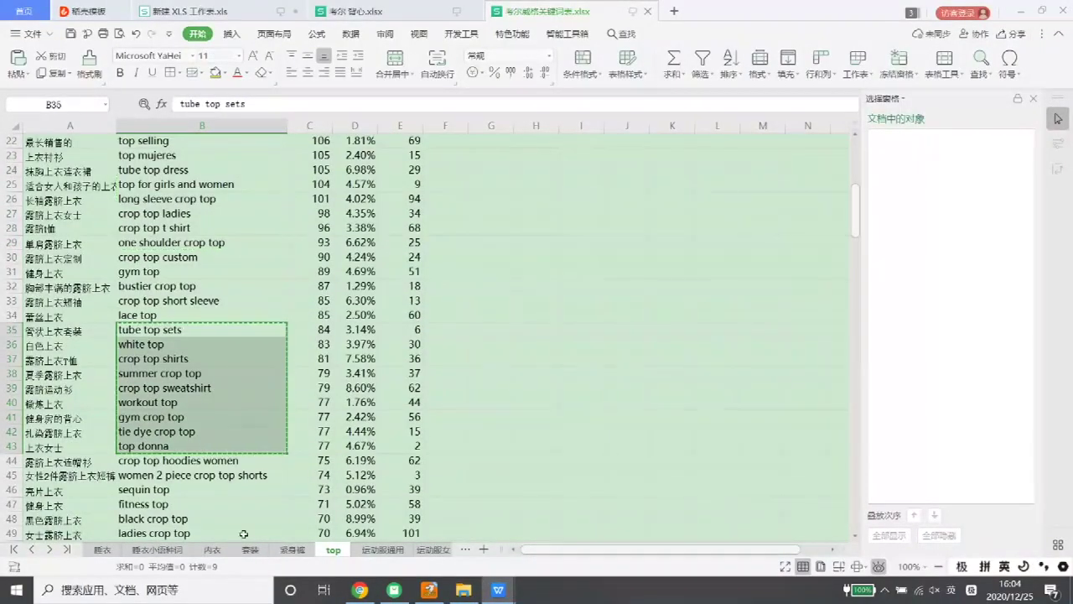
{"action": "left_click", "coordinate": [360, 589]}
{"action": "left_click", "coordinate": [385, 206]}
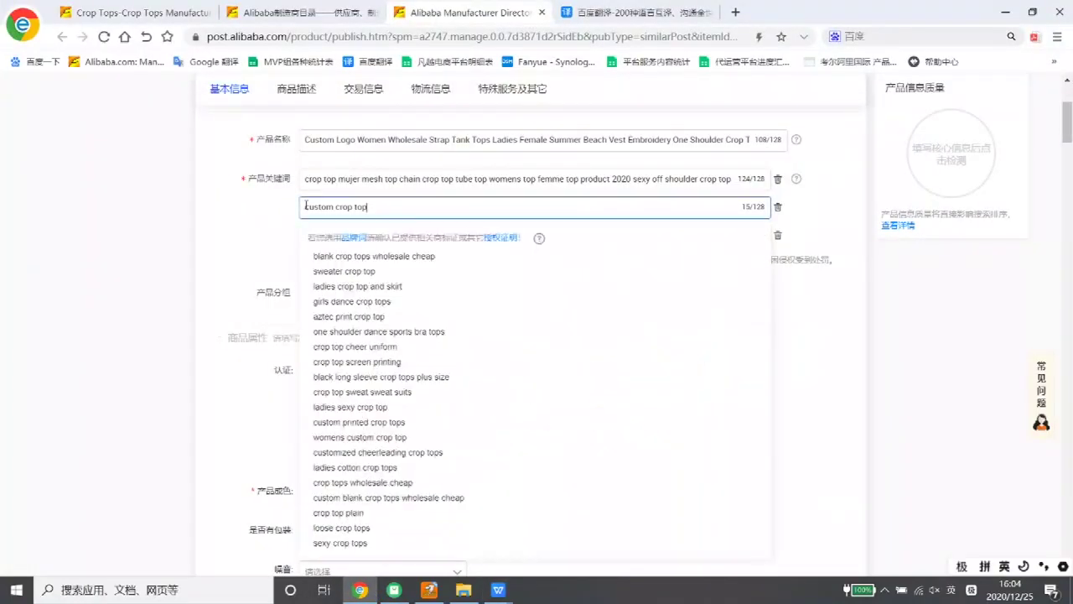
{"action": "key", "text": "ctrl+v"}
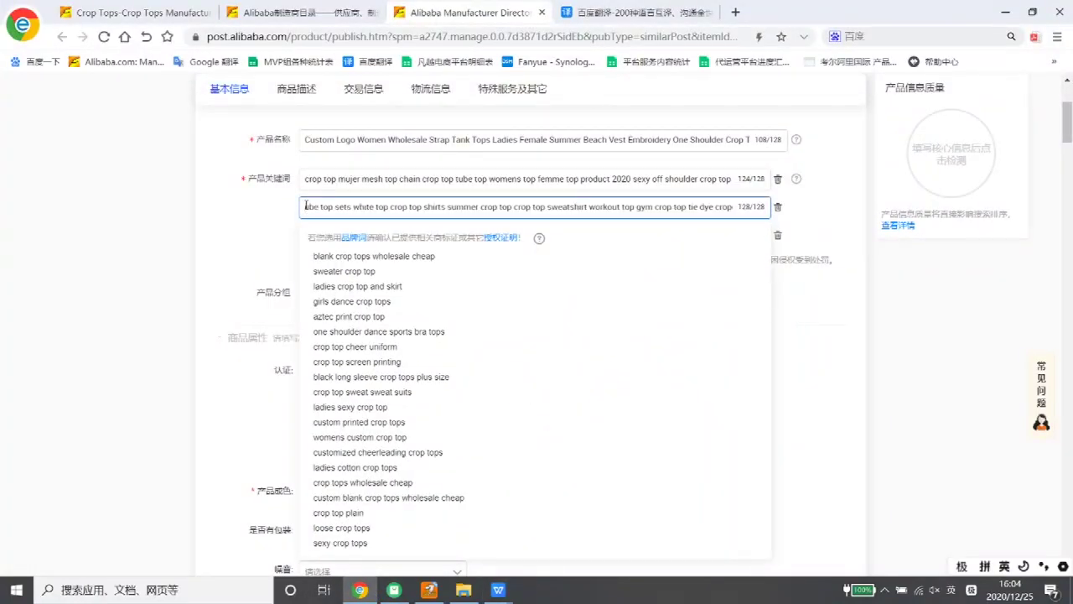
{"action": "left_click", "coordinate": [146, 285]}
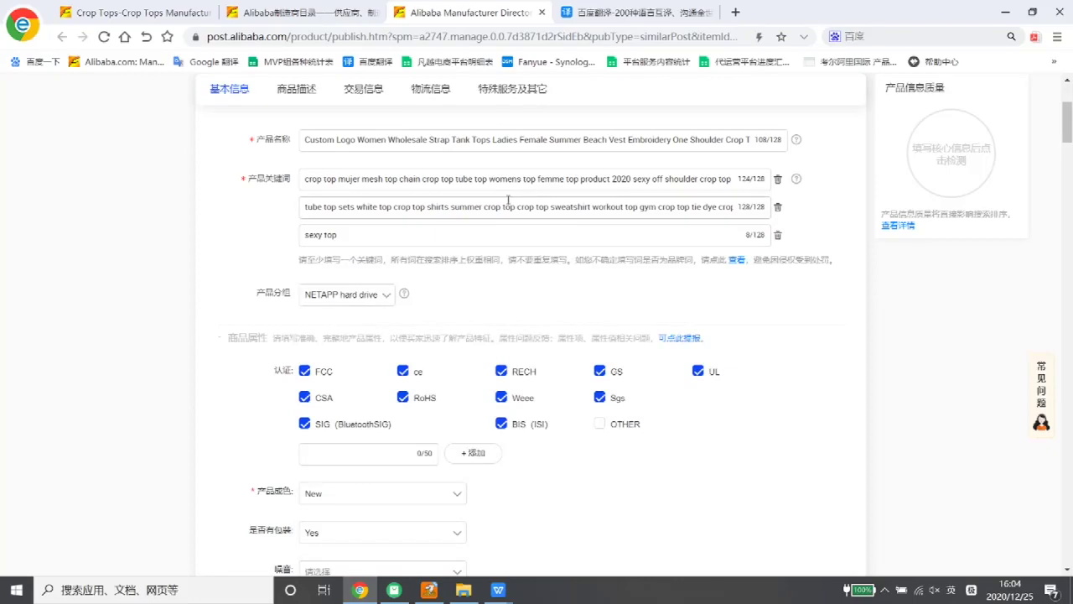
Step: Review the second product keyword and delete the extra "crop" between "tie dye" and "custom crop top"
{"action": "left_click_drag", "start_coordinate": [511, 206], "coordinate": [305, 207]}
{"action": "left_click_drag", "start_coordinate": [551, 207], "coordinate": [775, 222]}
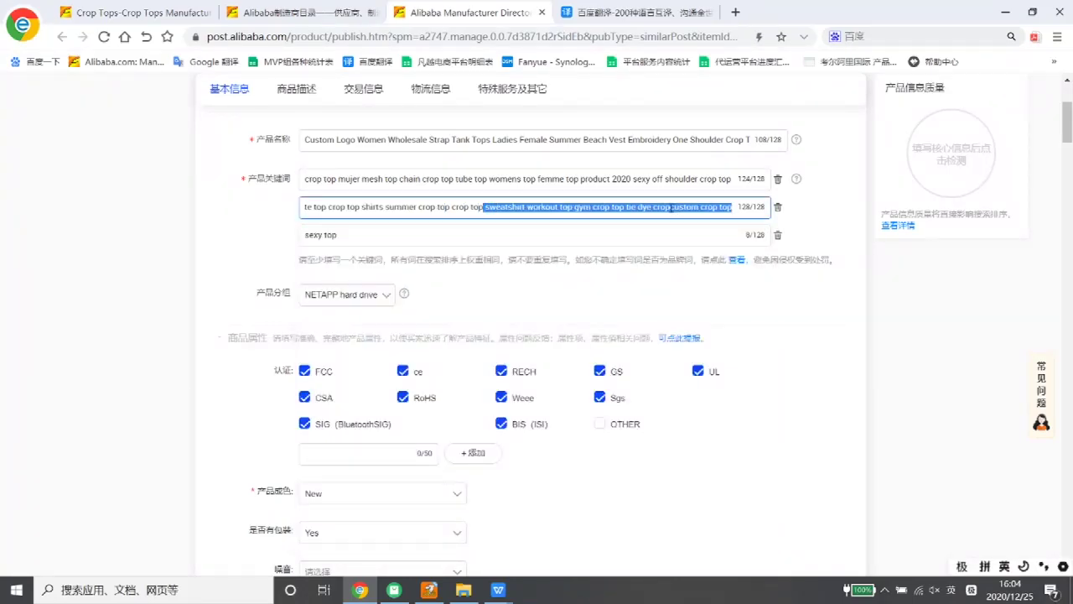
{"action": "left_click_drag", "start_coordinate": [667, 207], "coordinate": [653, 207]}
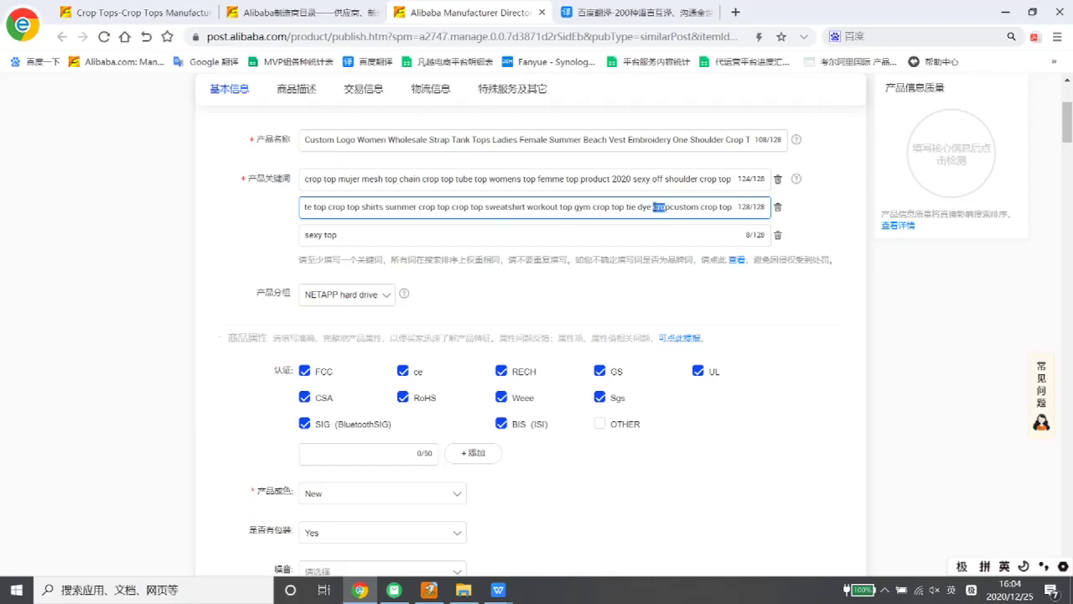
{"action": "key", "text": "BackSpace"}
{"action": "mouse_move", "coordinate": [430, 591]}
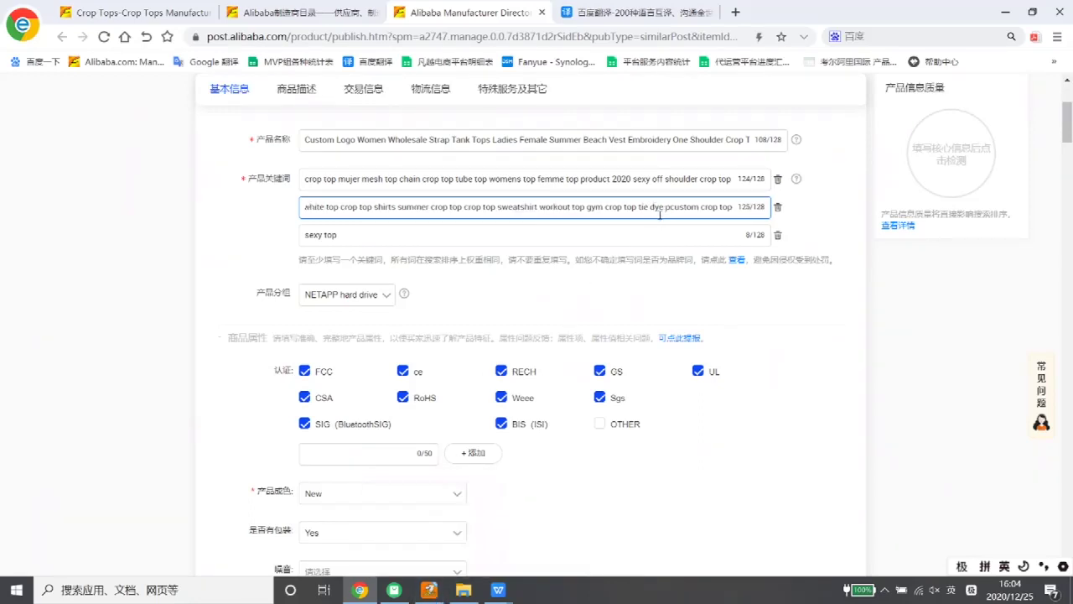
{"action": "key", "text": "BackSpace"}
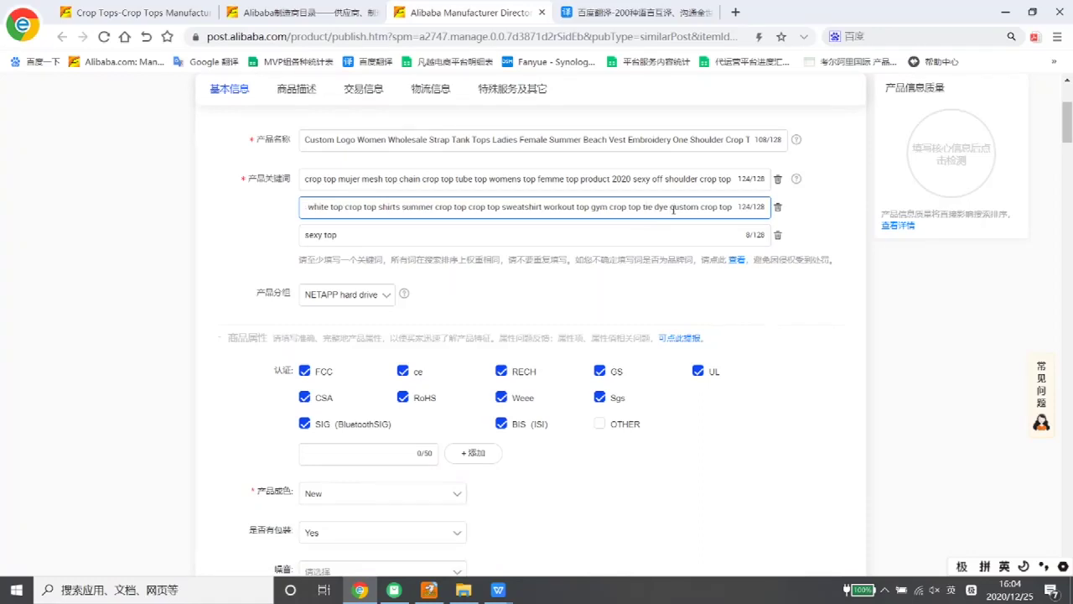
Step: Copy cells B49:B60 of the keyword workbook's "top" sheet into the third product keyword, after "sexy top"
{"action": "mouse_move", "coordinate": [498, 591]}
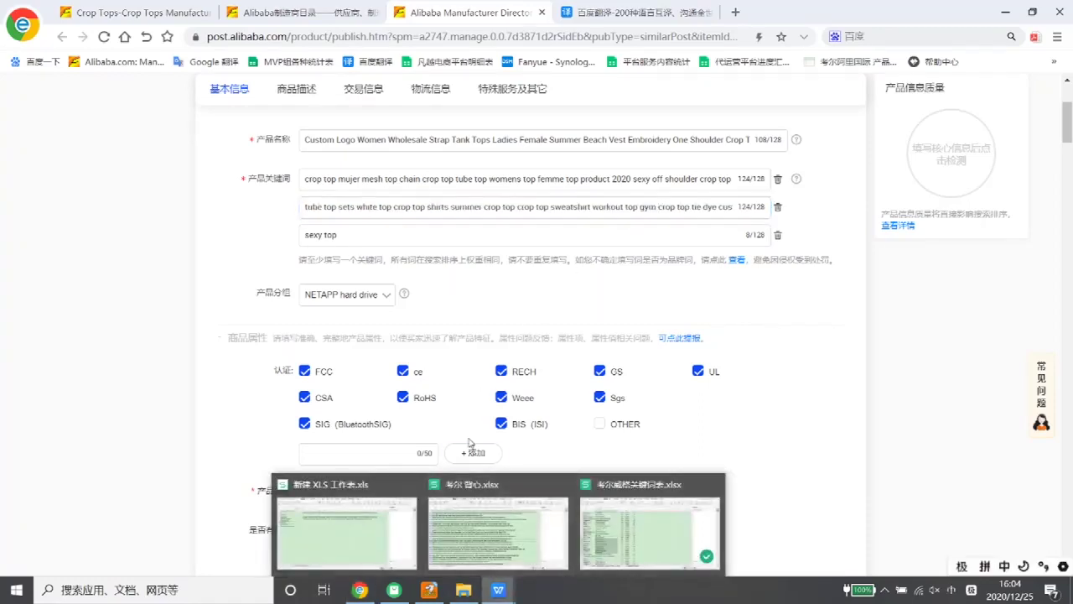
{"action": "left_click", "coordinate": [637, 524]}
{"action": "left_click_drag", "start_coordinate": [172, 362], "coordinate": [172, 517]}
{"action": "key", "text": "ctrl+c"}
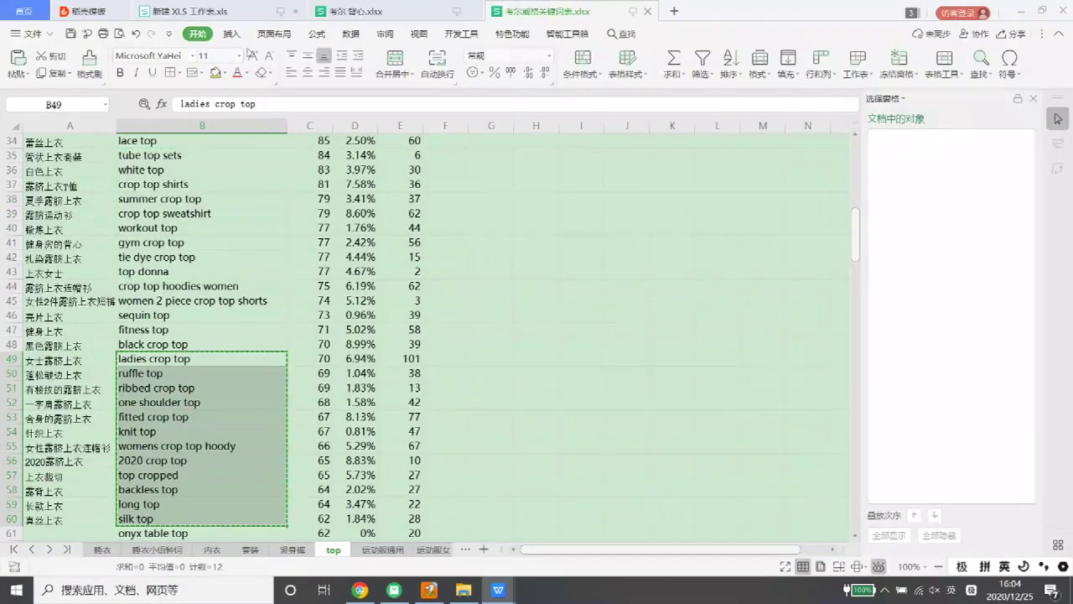
{"action": "left_click", "coordinate": [361, 590]}
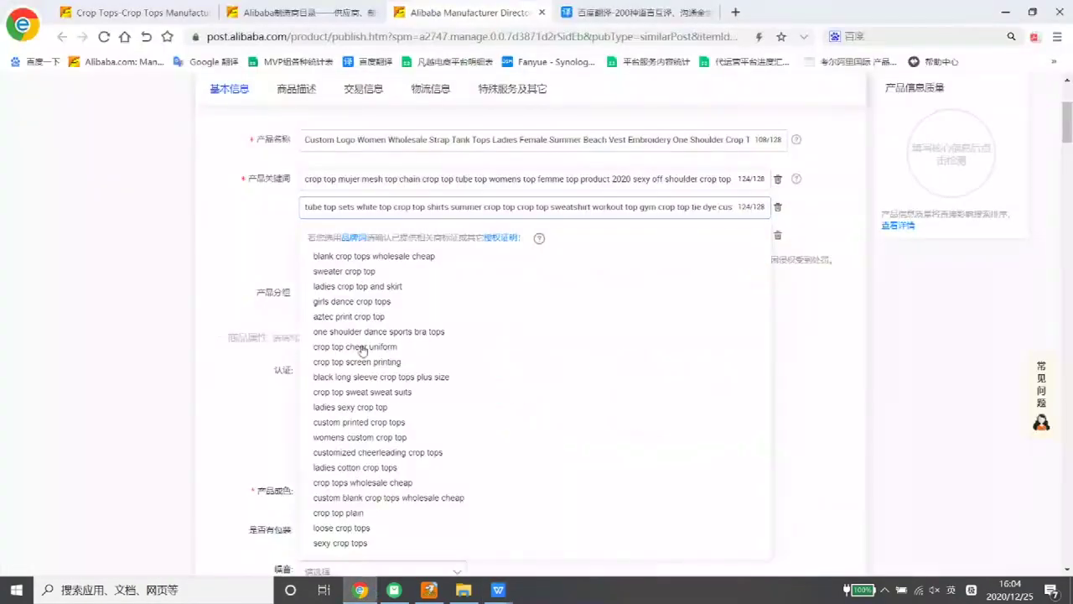
{"action": "left_click", "coordinate": [256, 254]}
{"action": "left_click", "coordinate": [353, 235]}
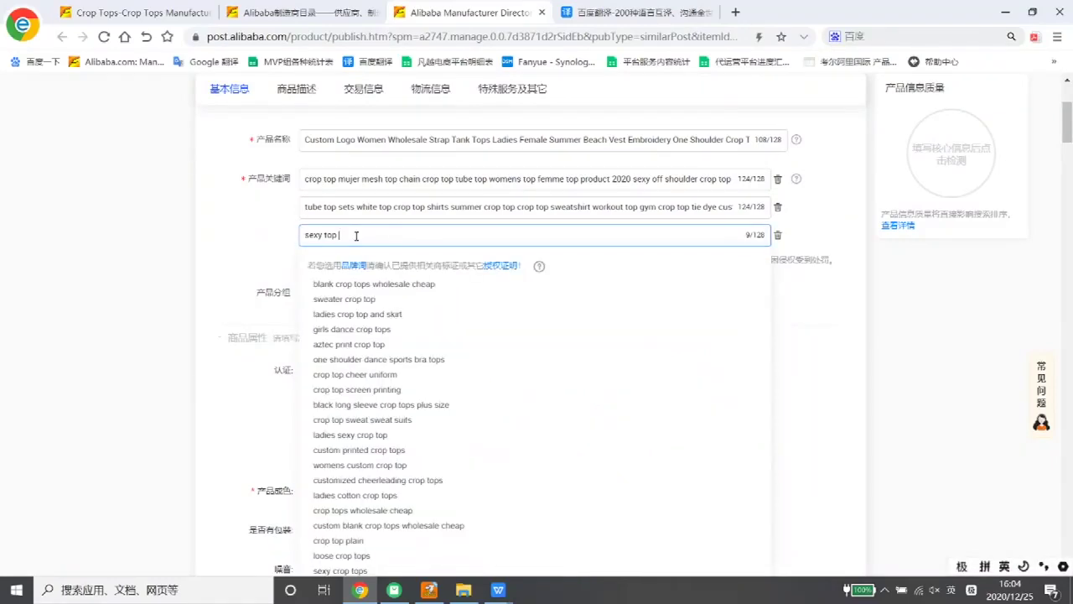
{"action": "key", "text": "ctrl+v"}
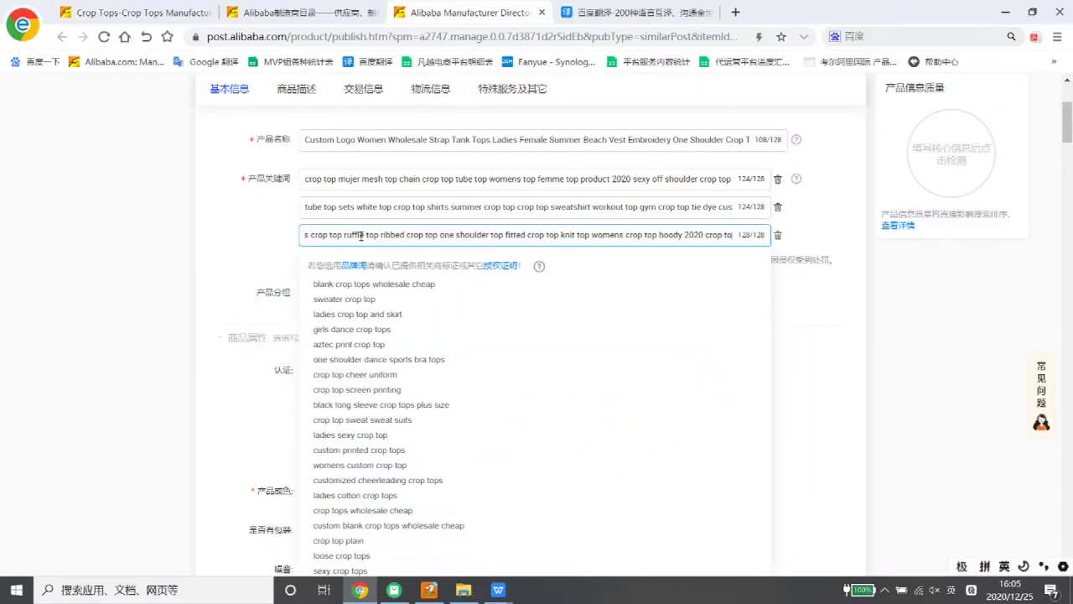
Step: Delete the cut-off "crop to" after "2020" at the end of the third product keyword and close its suggestions
{"action": "key", "text": "BackSpace"}
{"action": "key", "text": "BackSpace"}
{"action": "key", "text": "BackSpace"}
{"action": "key", "text": "BackSpace"}
{"action": "key", "text": "BackSpace"}
{"action": "key", "text": "BackSpace"}
{"action": "key", "text": "BackSpace"}
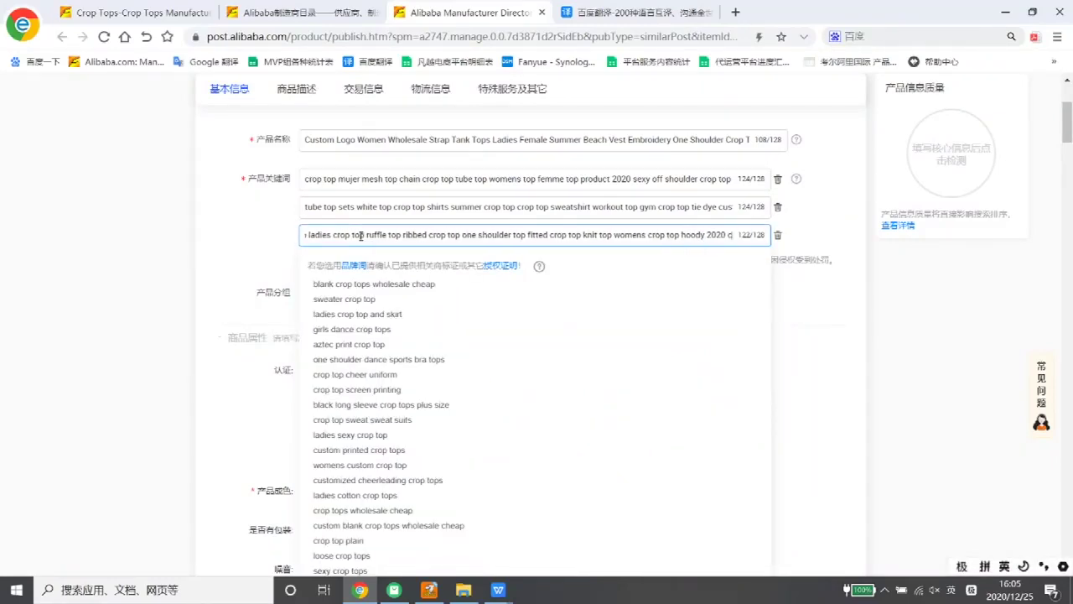
{"action": "key", "text": "BackSpace"}
{"action": "left_click", "coordinate": [176, 286]}
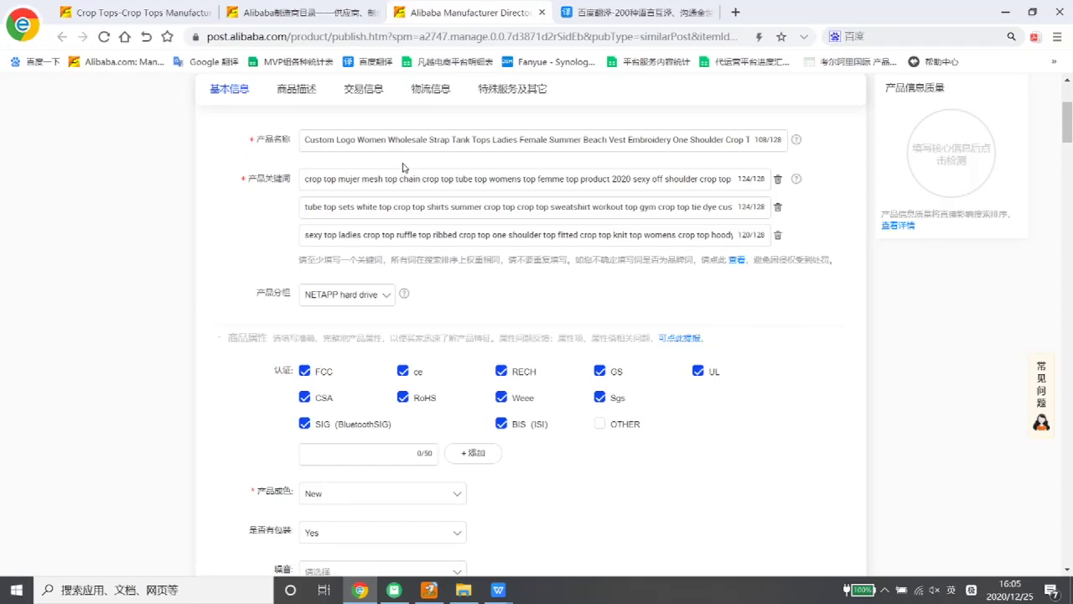
Step: Replace the product name with the seven phrases copied from cells A2:A8 of Sheet1 in the 新建 XLS 工作表.xls workbook
{"action": "mouse_move", "coordinate": [498, 589]}
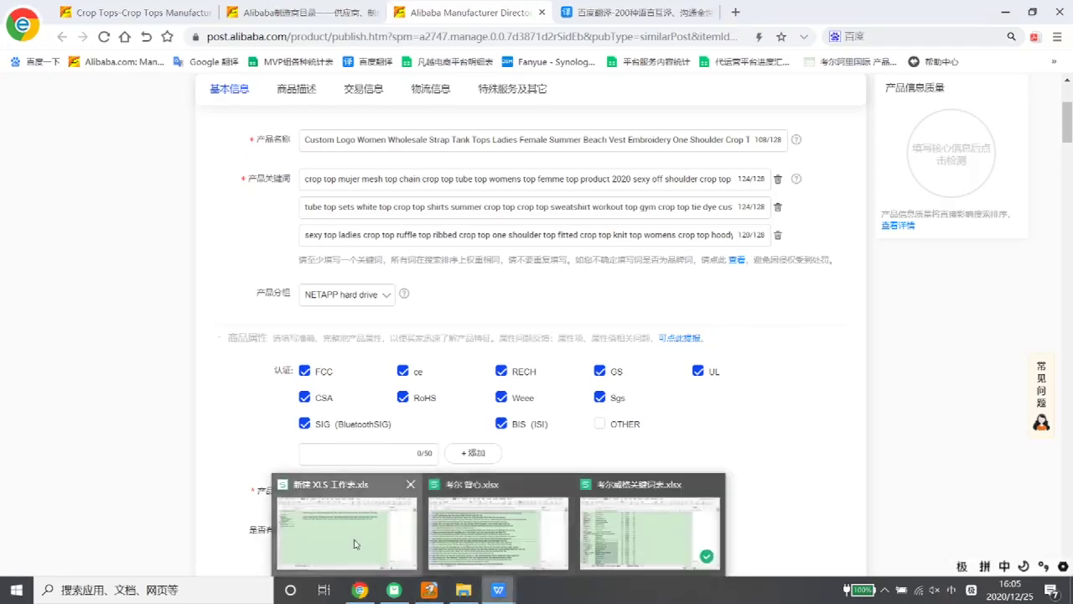
{"action": "left_click", "coordinate": [354, 544]}
{"action": "left_click_drag", "start_coordinate": [67, 156], "coordinate": [63, 249]}
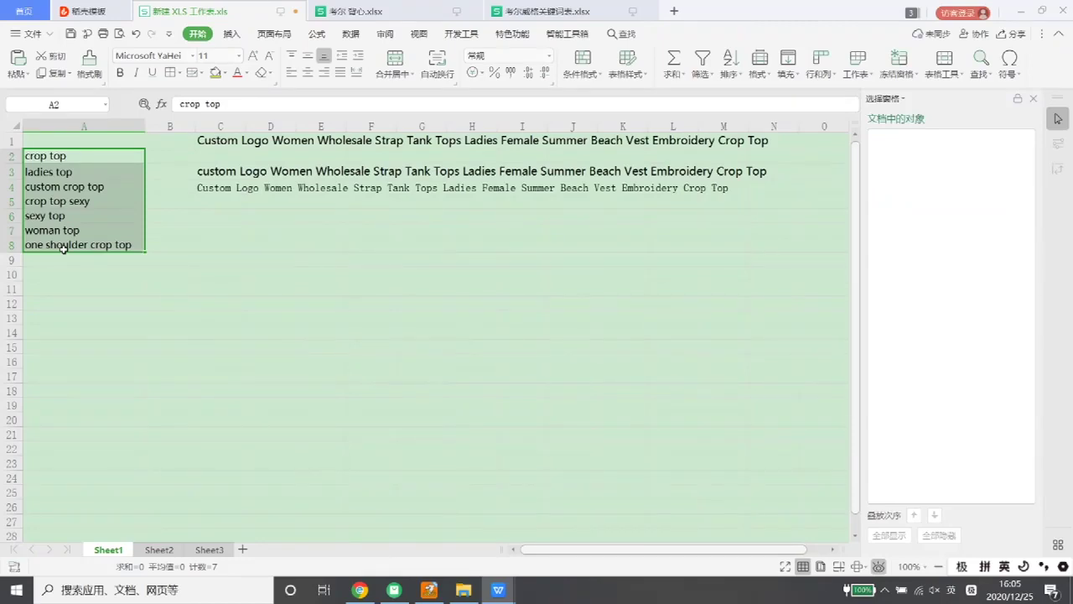
{"action": "left_click", "coordinate": [360, 589]}
{"action": "left_click", "coordinate": [468, 144]}
{"action": "key", "text": "ctrl+a"}
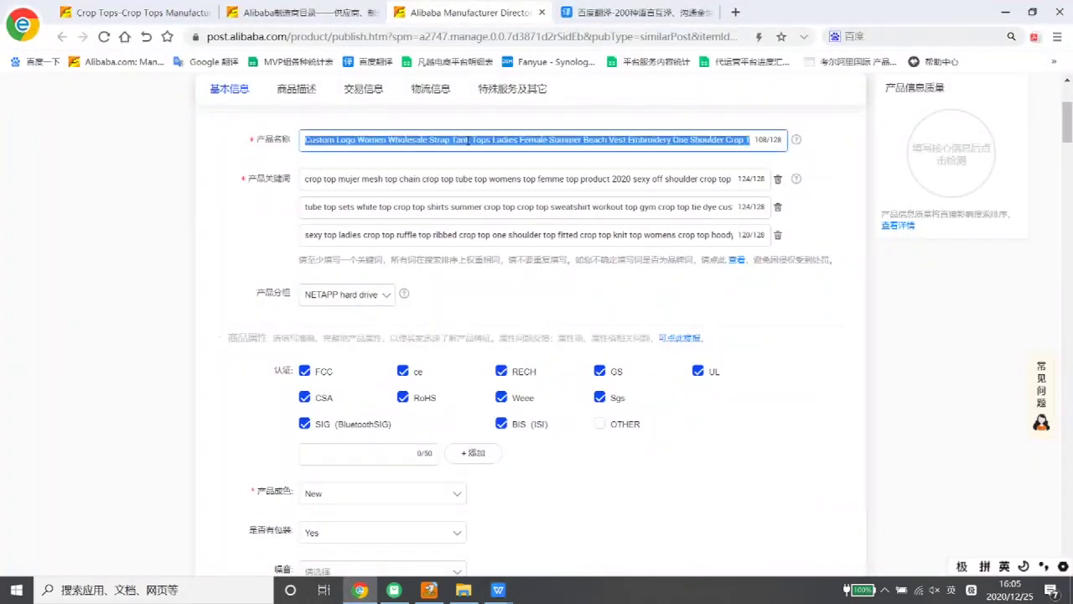
{"action": "key", "text": "BackSpace"}
{"action": "key", "text": "ctrl+v"}
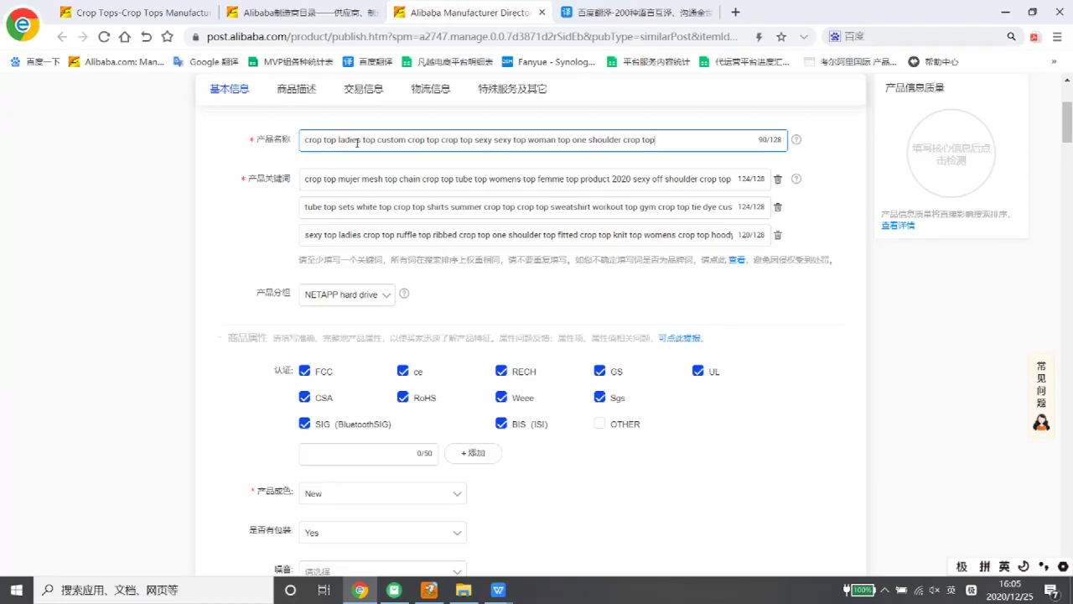
Step: Delete the repeated "crop top crop top sexy" from the product name and separate "custom" and "sexy" with a space
{"action": "left_click_drag", "start_coordinate": [410, 141], "coordinate": [489, 140]}
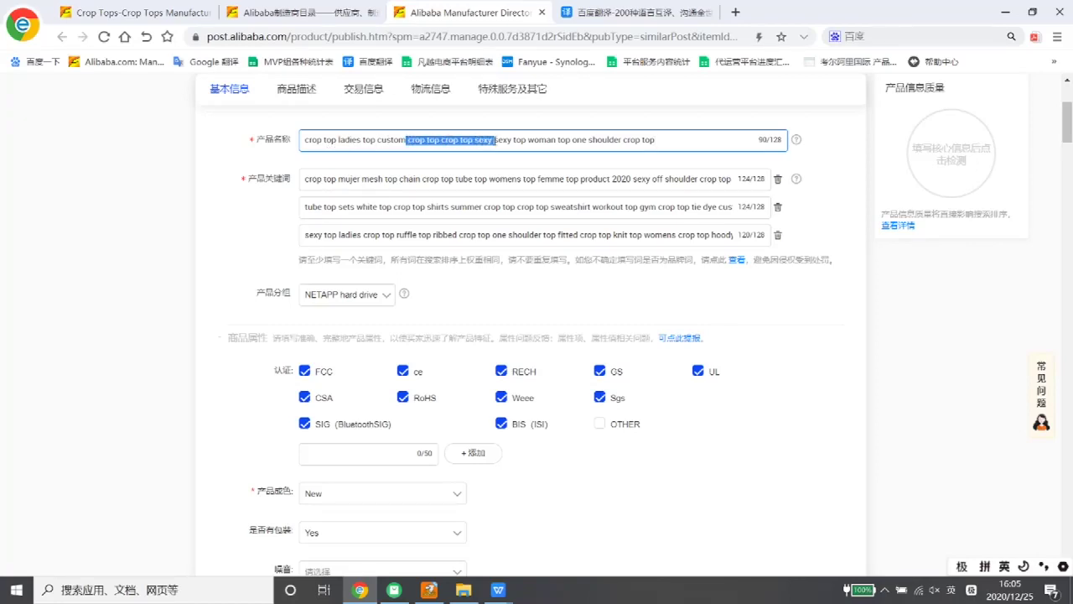
{"action": "key", "text": "BackSpace"}
{"action": "left_click", "coordinate": [492, 140]}
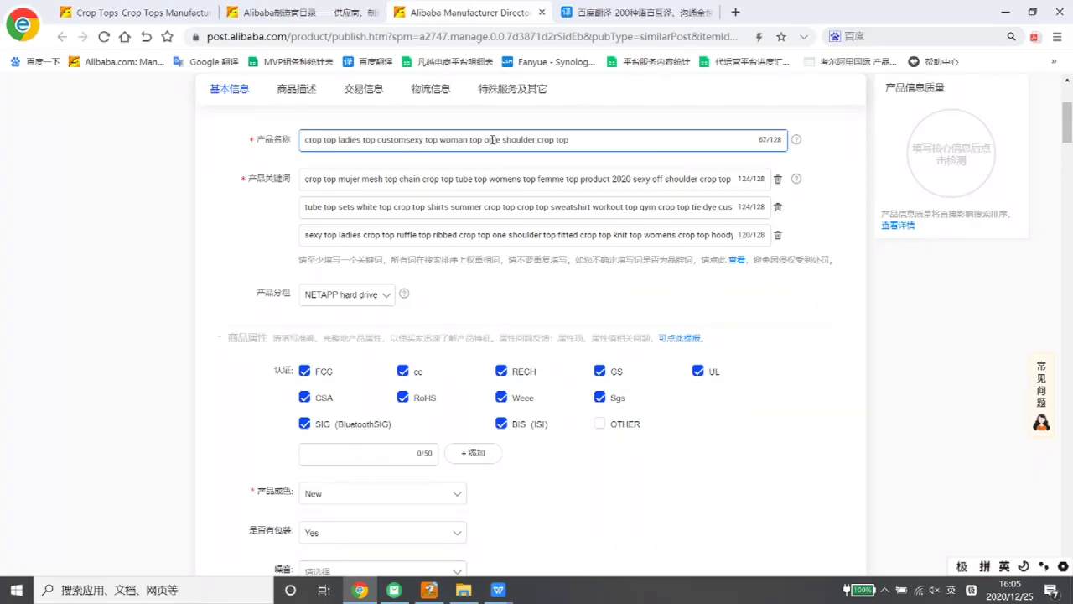
{"action": "left_click", "coordinate": [406, 140]}
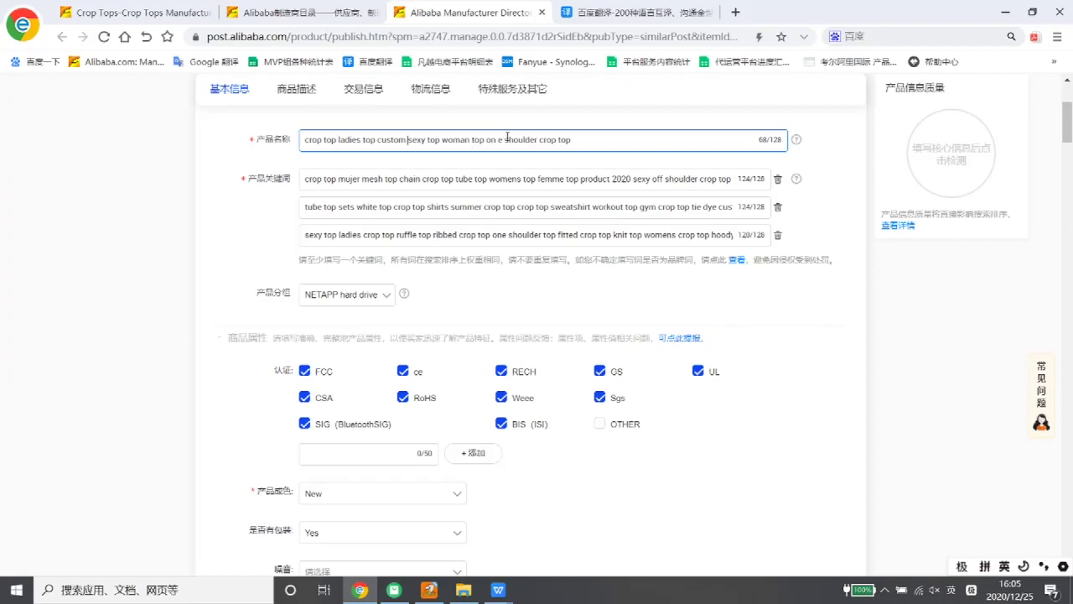
Step: Delete the broken "top on e" between "woman" and "shoulder" in the product name
{"action": "left_click_drag", "start_coordinate": [501, 140], "coordinate": [475, 140]}
{"action": "key", "text": "BackSpace"}
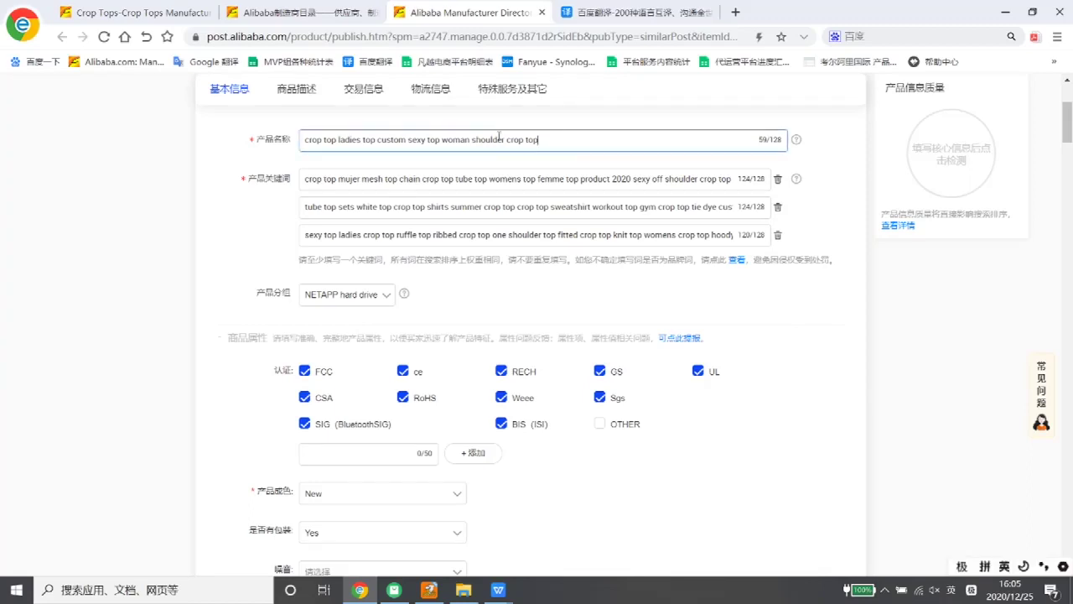
{"action": "key", "text": "ctrl+a"}
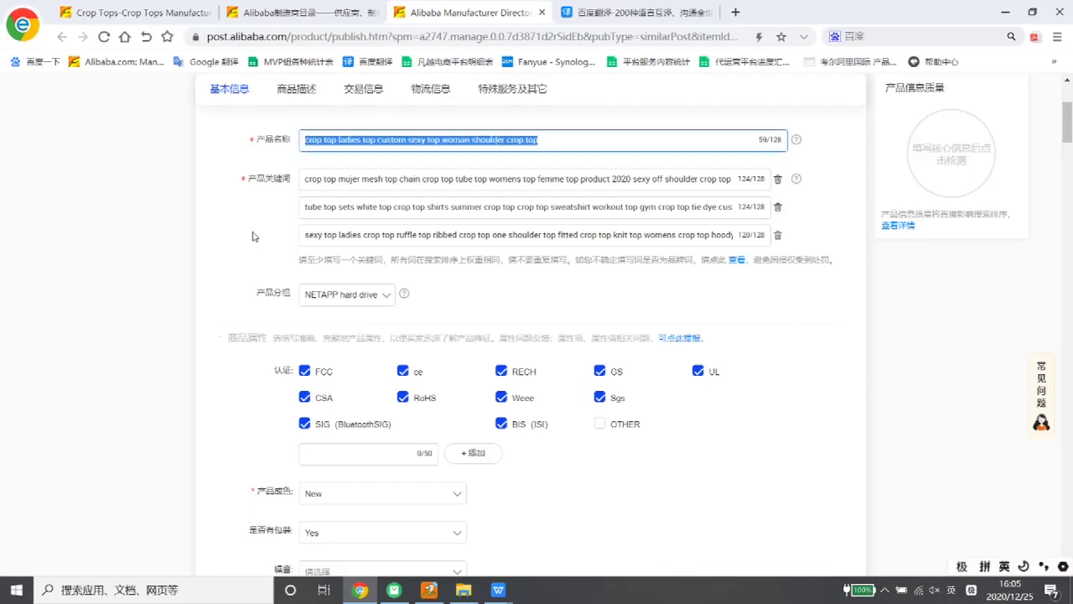
Step: Shorten the first product keyword to just "crop top" by deleting everything that follows it
{"action": "left_click", "coordinate": [312, 181]}
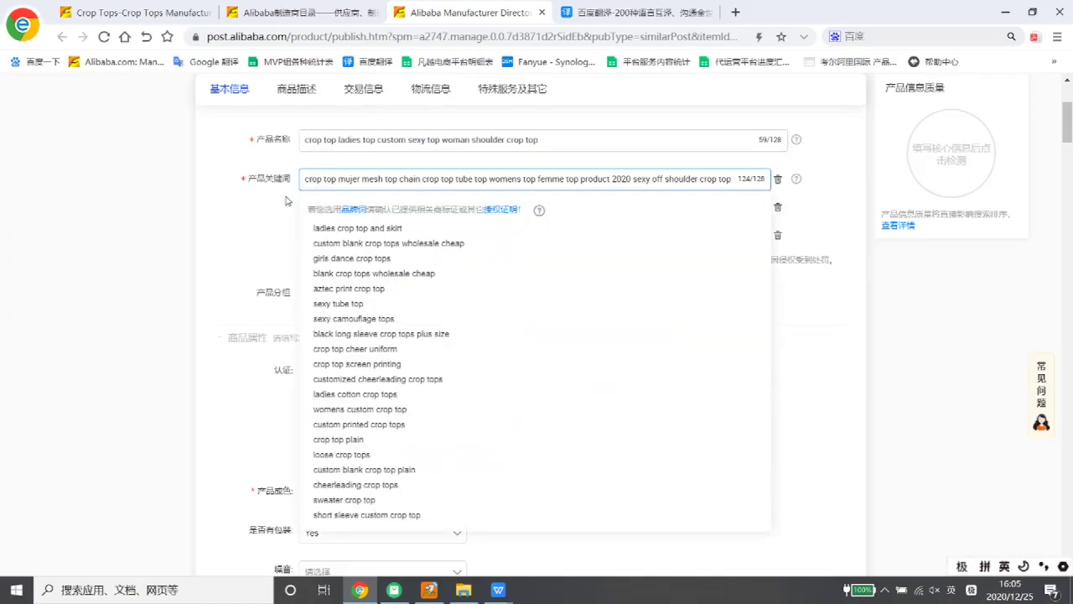
{"action": "left_click", "coordinate": [286, 200]}
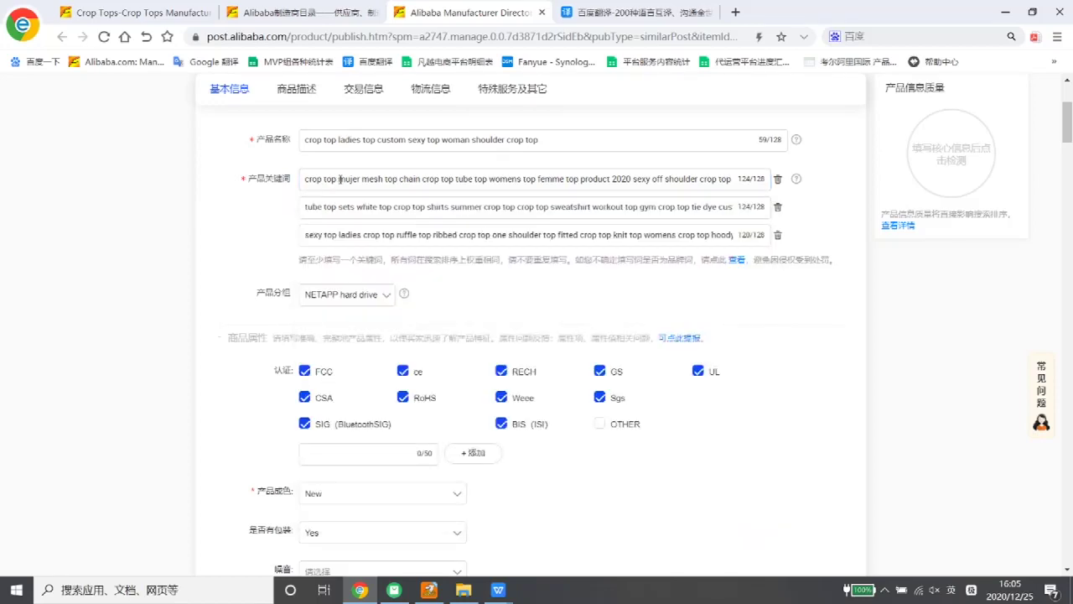
{"action": "left_click", "coordinate": [337, 179]}
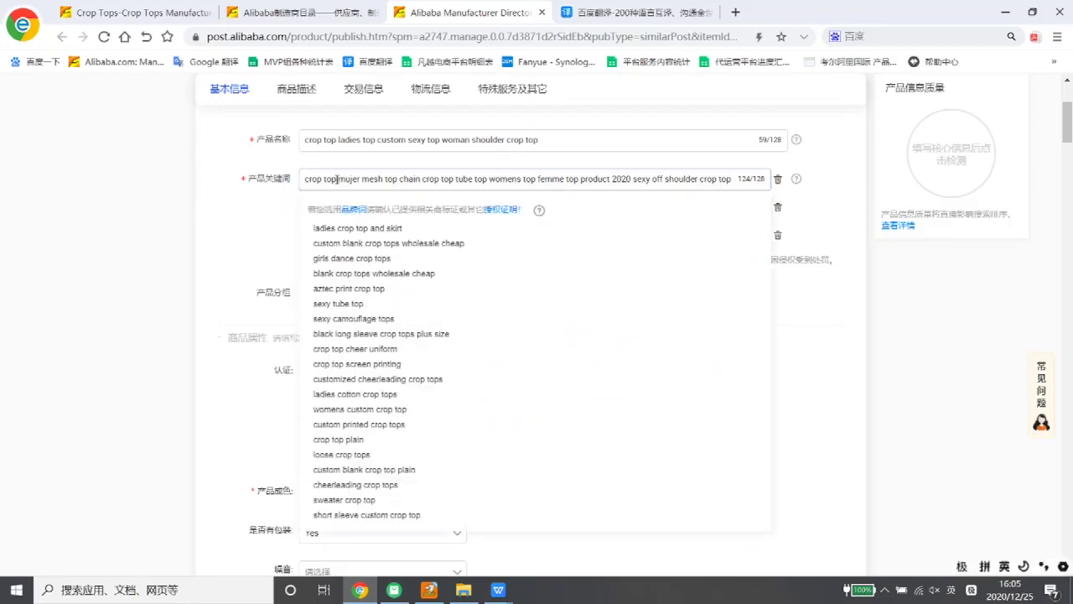
{"action": "left_click_drag", "start_coordinate": [337, 179], "coordinate": [775, 220]}
{"action": "key", "text": "ctrl+v"}
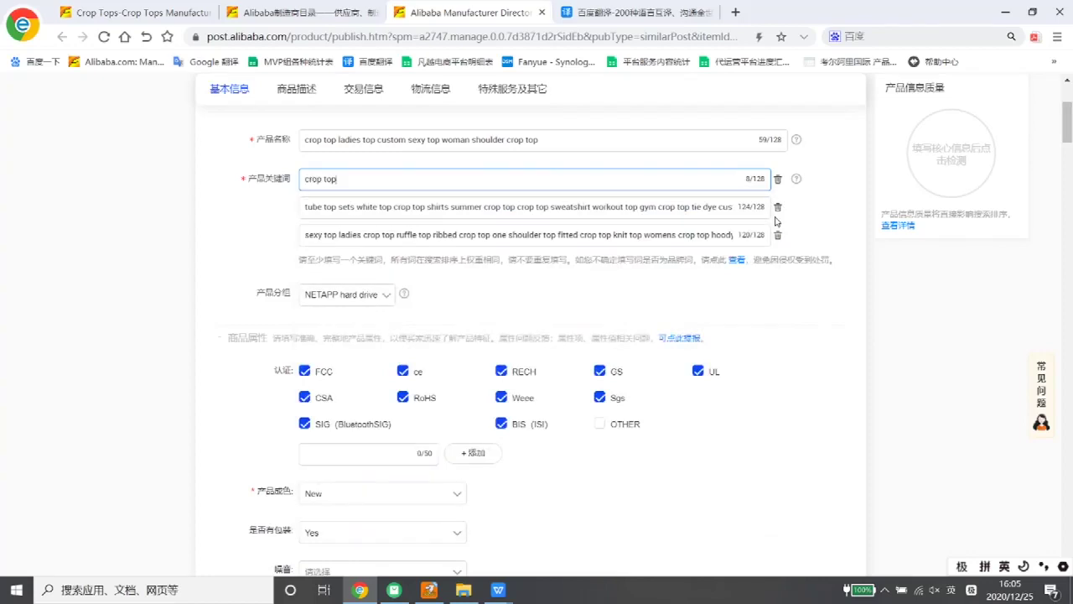
{"action": "left_click_drag", "start_coordinate": [348, 178], "coordinate": [308, 179]}
{"action": "left_click", "coordinate": [307, 178]}
{"action": "left_click", "coordinate": [310, 206]}
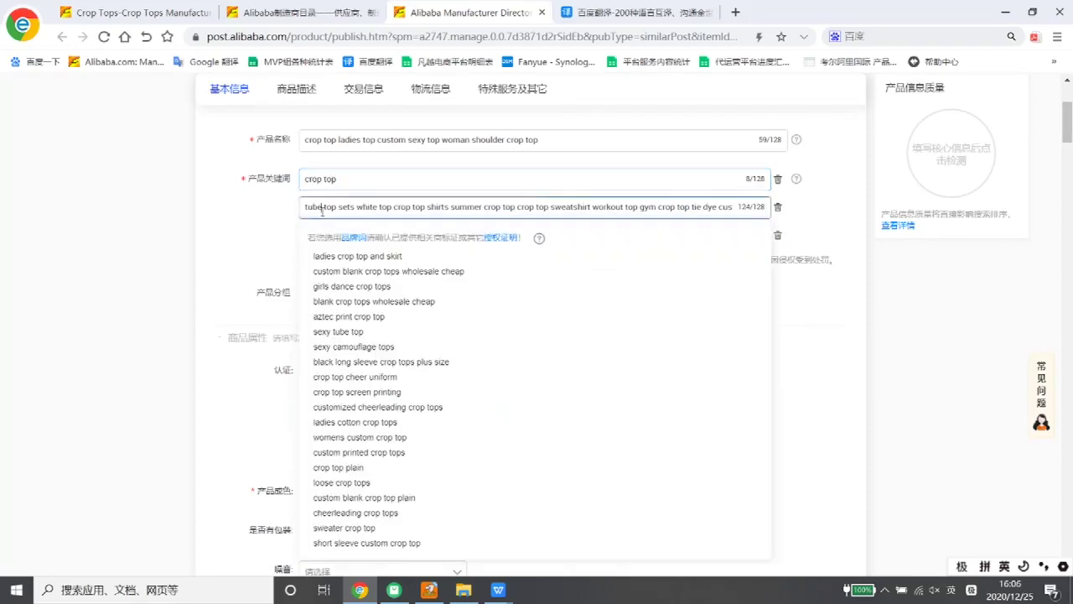
{"action": "left_click", "coordinate": [324, 235]}
Step: Open the "2021 spring summer New hot sale women sexy tank top" listing from the Crop Tops search results and copy its full title
{"action": "left_click", "coordinate": [134, 12]}
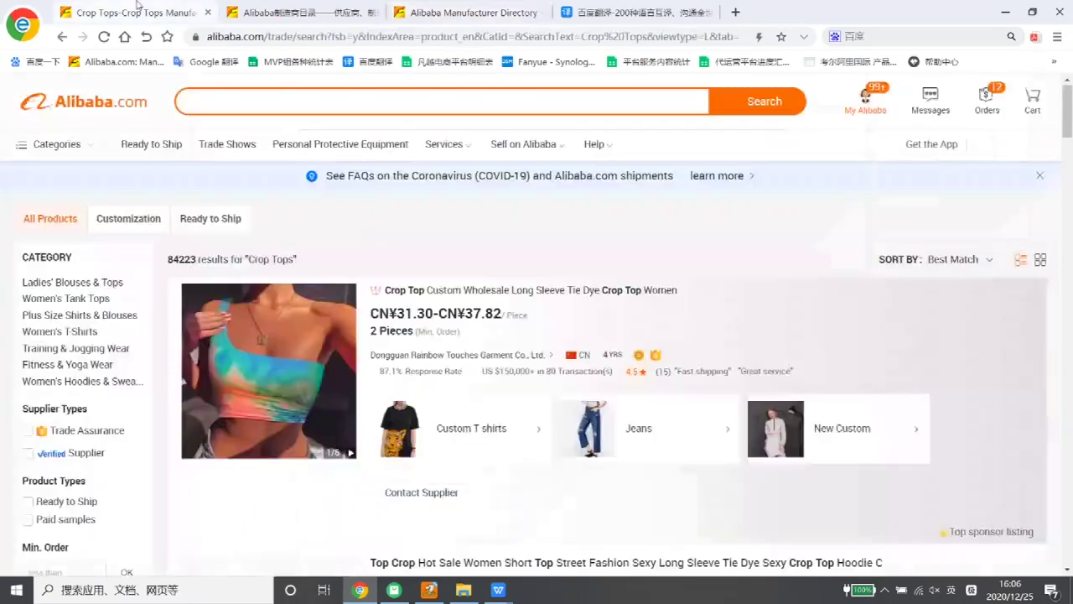
{"action": "scroll", "coordinate": [736, 315], "scroll_direction": "down", "scroll_amount": 15}
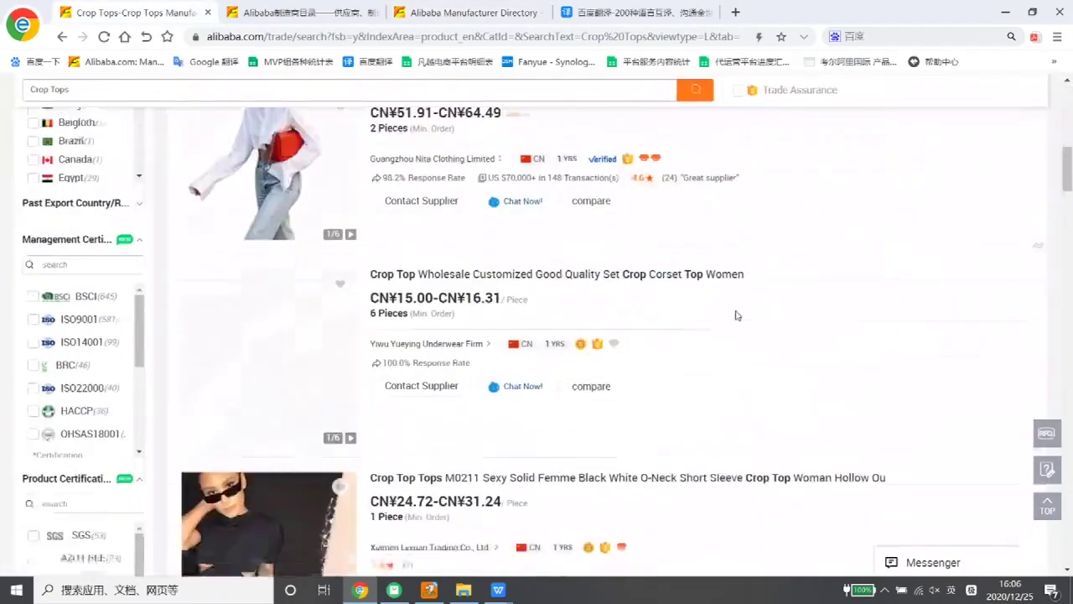
{"action": "scroll", "coordinate": [736, 316], "scroll_direction": "down", "scroll_amount": 5}
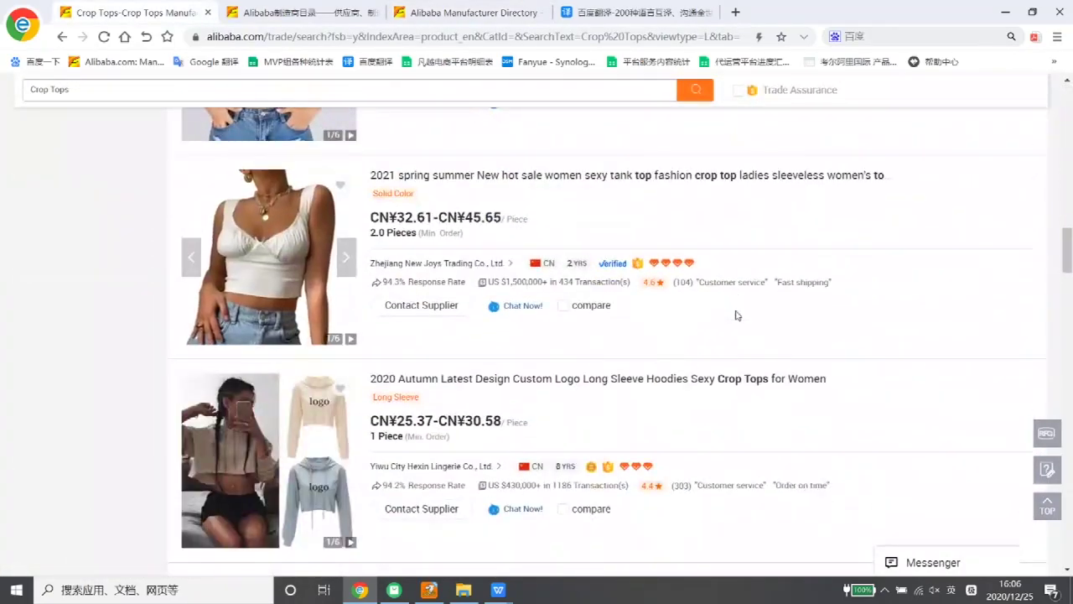
{"action": "left_click", "coordinate": [528, 176]}
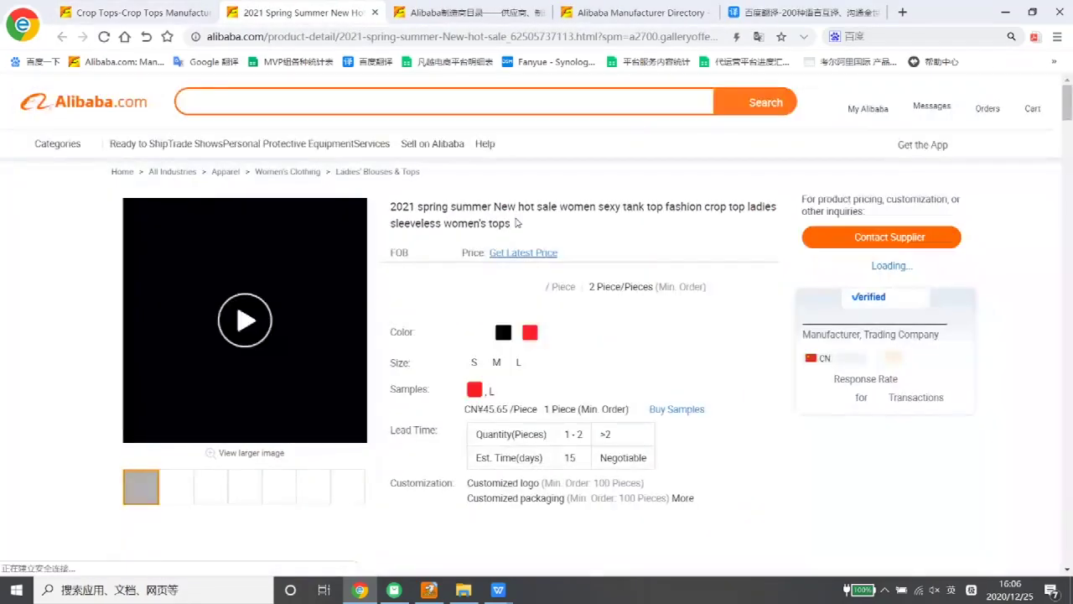
{"action": "triple_click", "coordinate": [515, 222]}
{"action": "key", "text": "ctrl+c"}
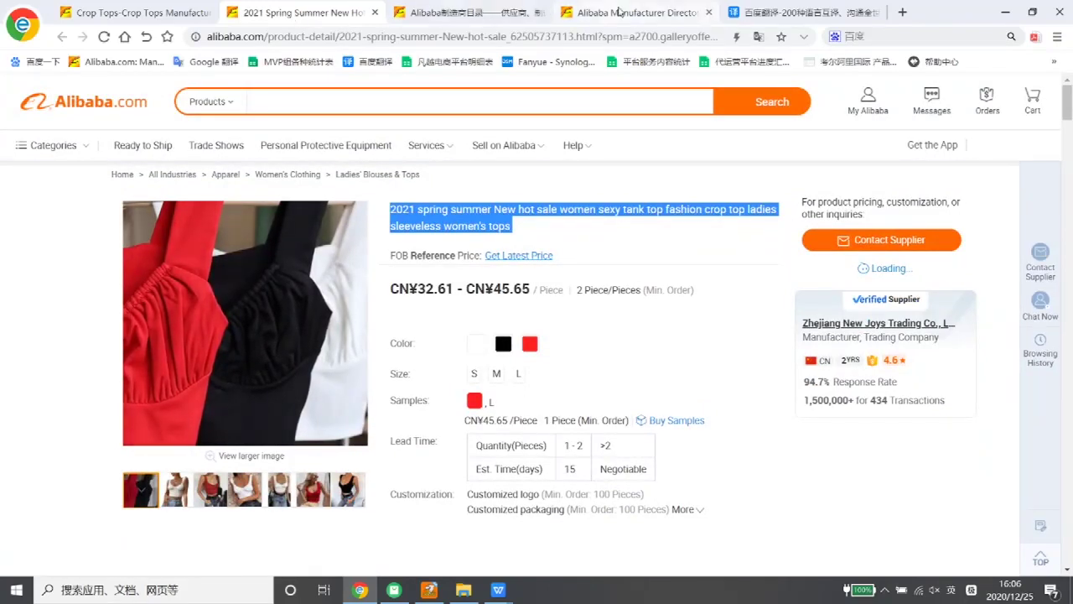
Step: Replace the second product keyword in the product form with the copied "2021 spring summer New hot sale women sexy tank top" title
{"action": "left_click", "coordinate": [591, 13]}
{"action": "left_click", "coordinate": [358, 207]}
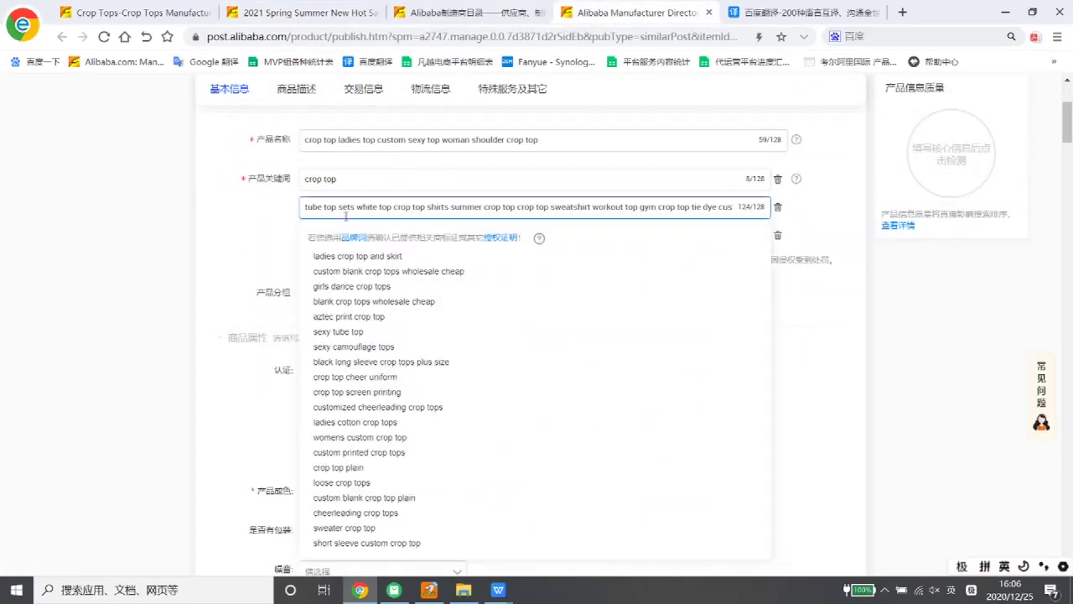
{"action": "key", "text": "ctrl+a"}
{"action": "key", "text": "BackSpace"}
{"action": "key", "text": "ctrl+v"}
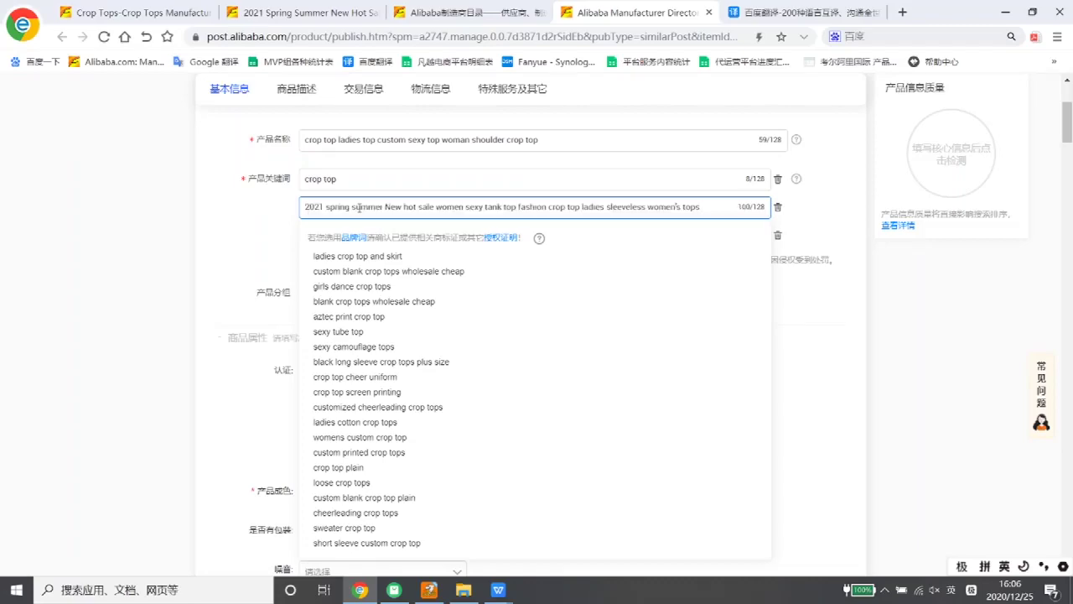
Step: Open the "women stretchable slim fitting asymmetrical sleeveless knit t-shirts" listing from the Crop Tops search results and copy its full title
{"action": "left_click", "coordinate": [134, 13]}
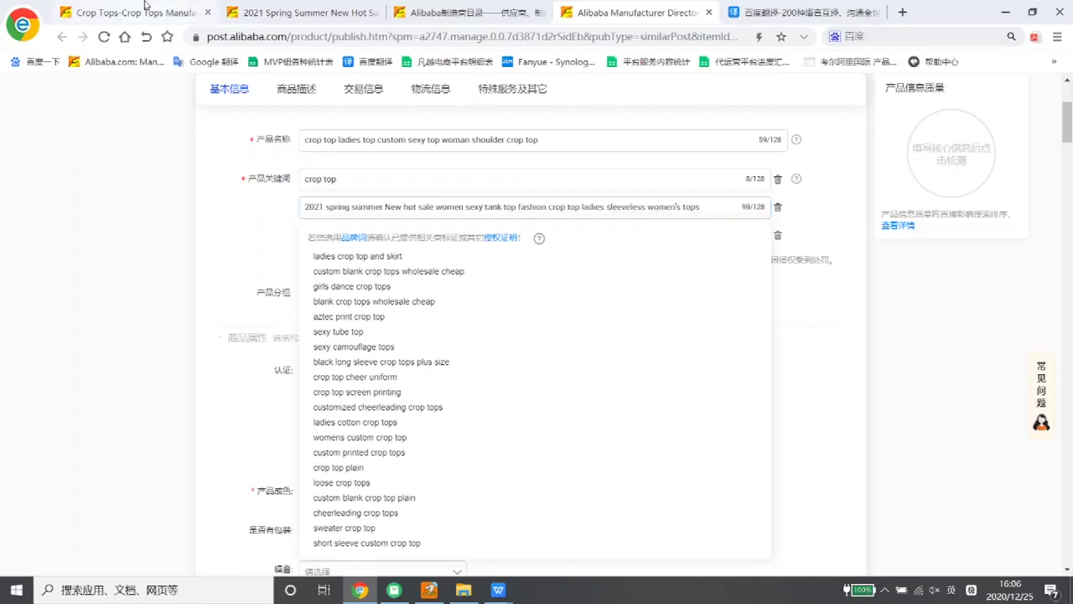
{"action": "scroll", "coordinate": [505, 390], "scroll_direction": "down", "scroll_amount": 5}
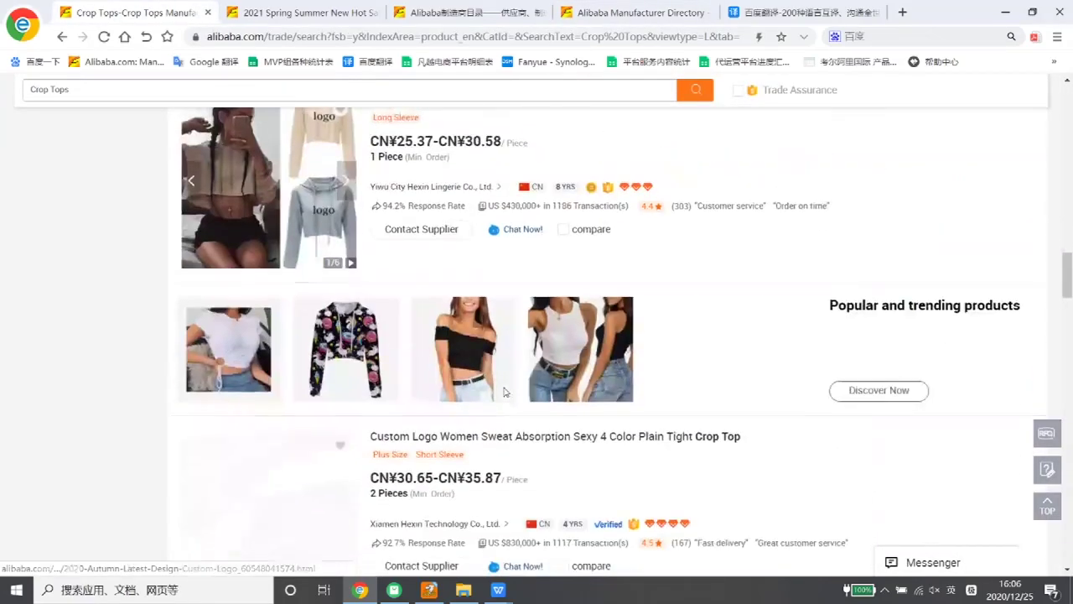
{"action": "scroll", "coordinate": [506, 393], "scroll_direction": "down", "scroll_amount": 12}
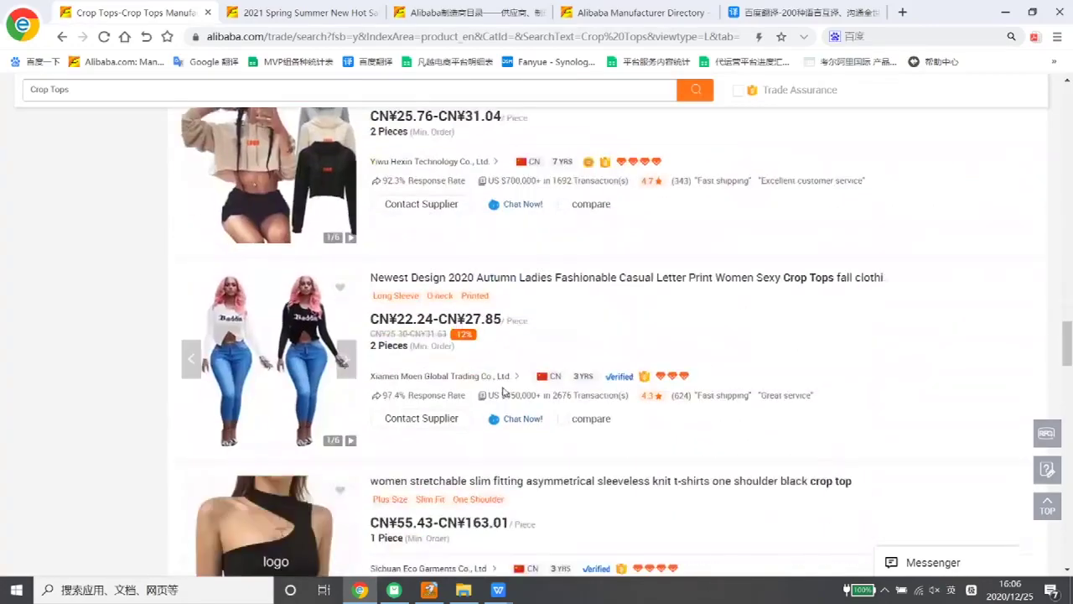
{"action": "left_click", "coordinate": [570, 131]}
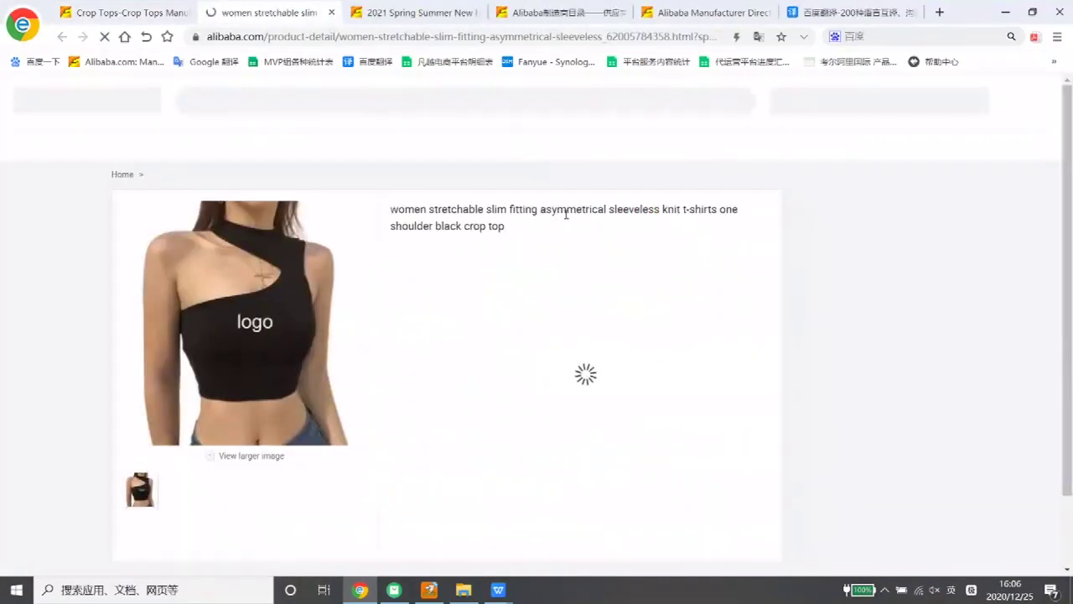
{"action": "triple_click", "coordinate": [573, 210]}
{"action": "key", "text": "ctrl+c"}
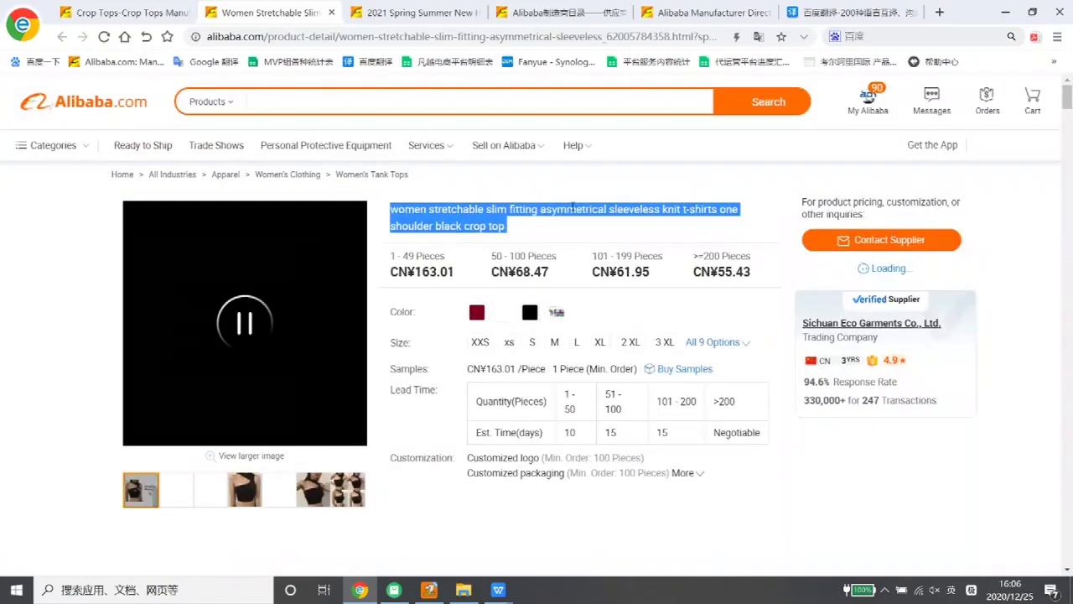
Step: Replace the third product keyword with the copied "women stretchable slim fitting asymmetrical sleeveless knit t-shirts one shoulder black crop top" and close its suggestions
{"action": "left_click", "coordinate": [698, 6]}
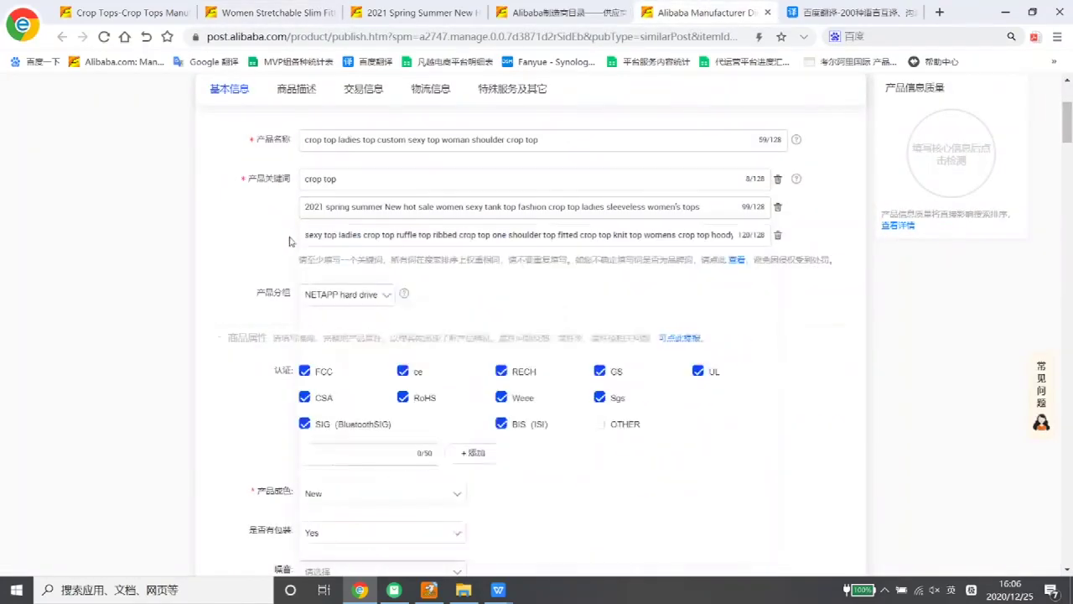
{"action": "left_click", "coordinate": [340, 237]}
{"action": "key", "text": "ctrl+a"}
{"action": "key", "text": "ctrl+v"}
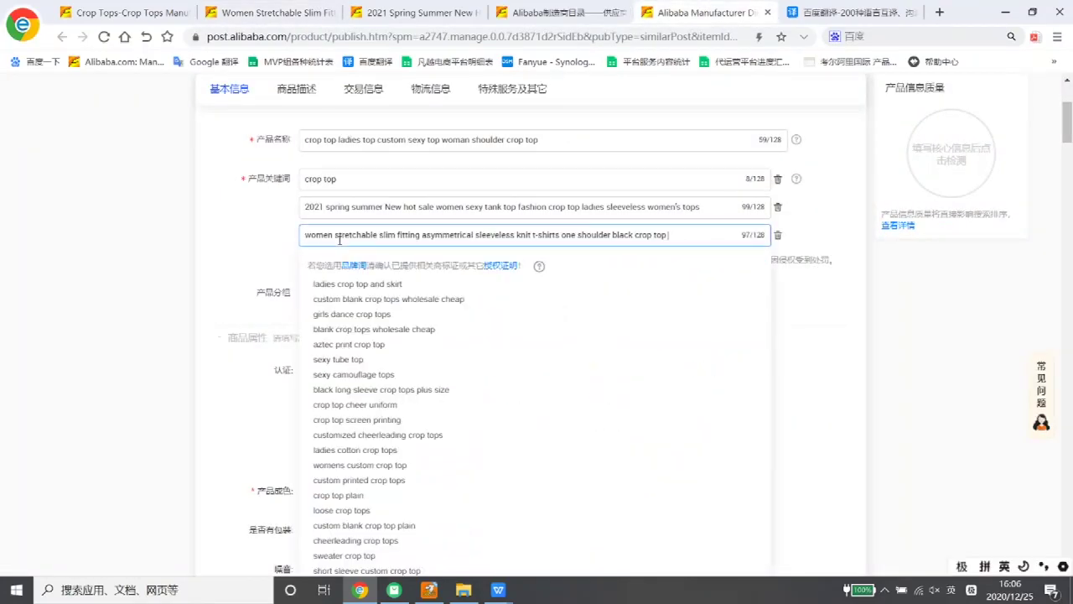
{"action": "left_click", "coordinate": [277, 260]}
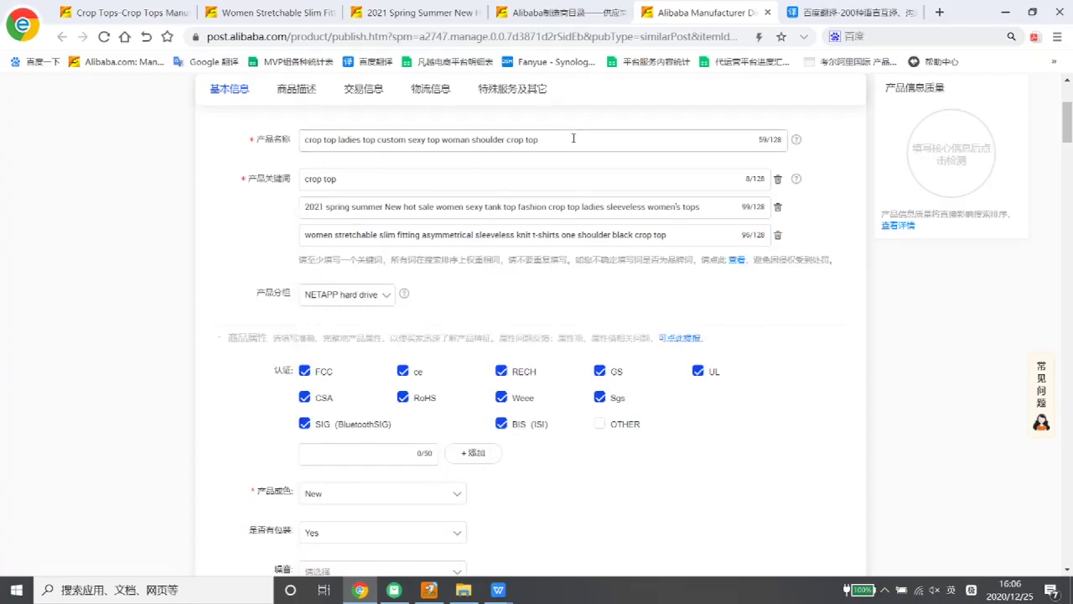
Step: Copy the whole product name into cell C3 of Sheet1 in the 新建 XLS 工作表.xls workbook
{"action": "left_click_drag", "start_coordinate": [538, 139], "coordinate": [306, 140]}
{"action": "key", "text": "ctrl+c"}
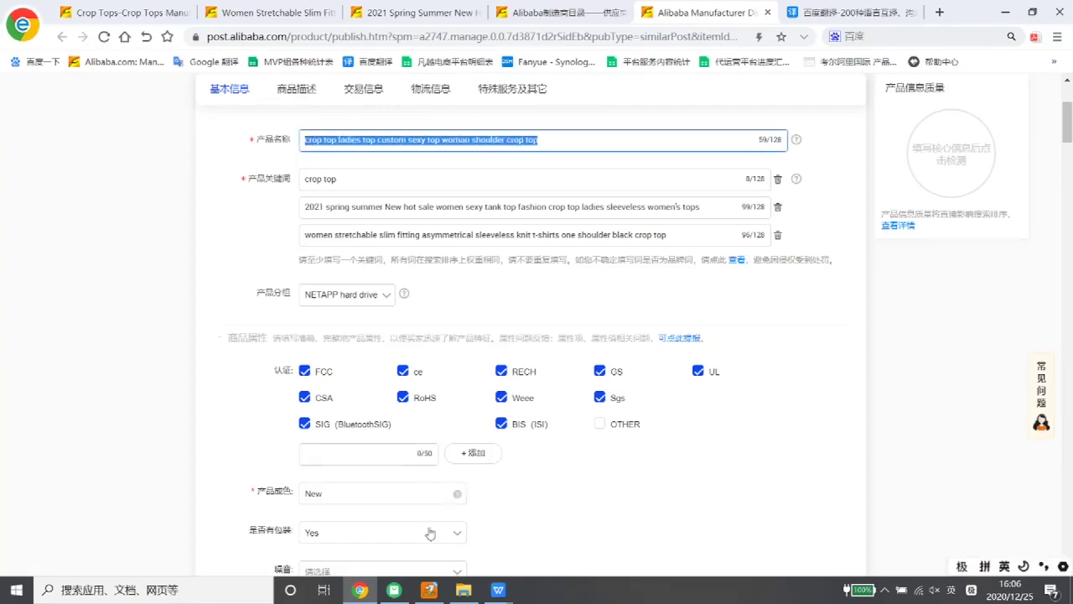
{"action": "left_click", "coordinate": [498, 590]}
{"action": "left_click", "coordinate": [357, 529]}
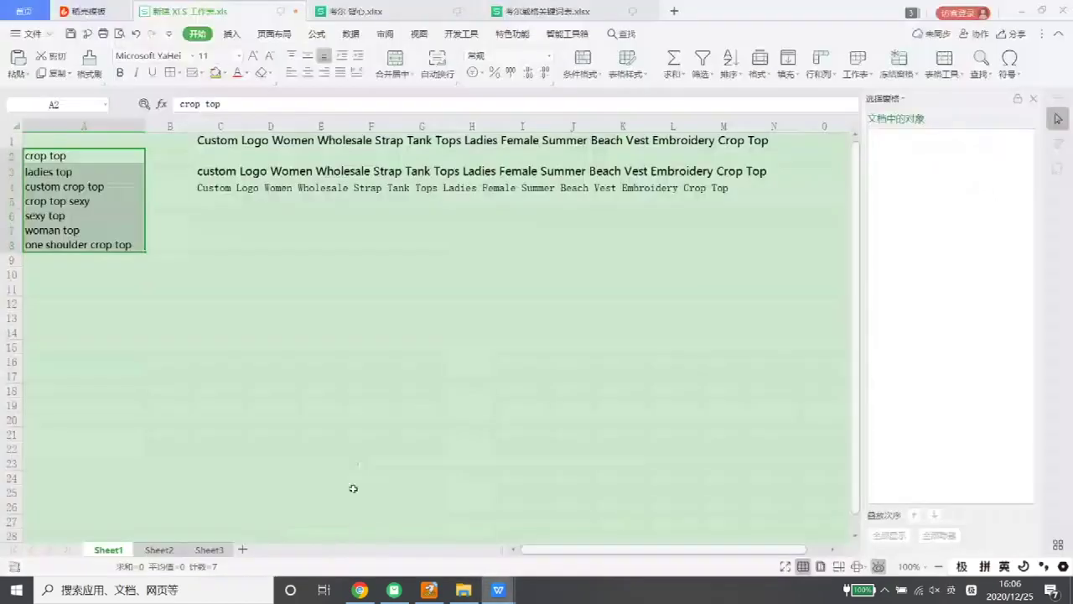
{"action": "left_click", "coordinate": [215, 170]}
{"action": "key", "text": "ctrl+v"}
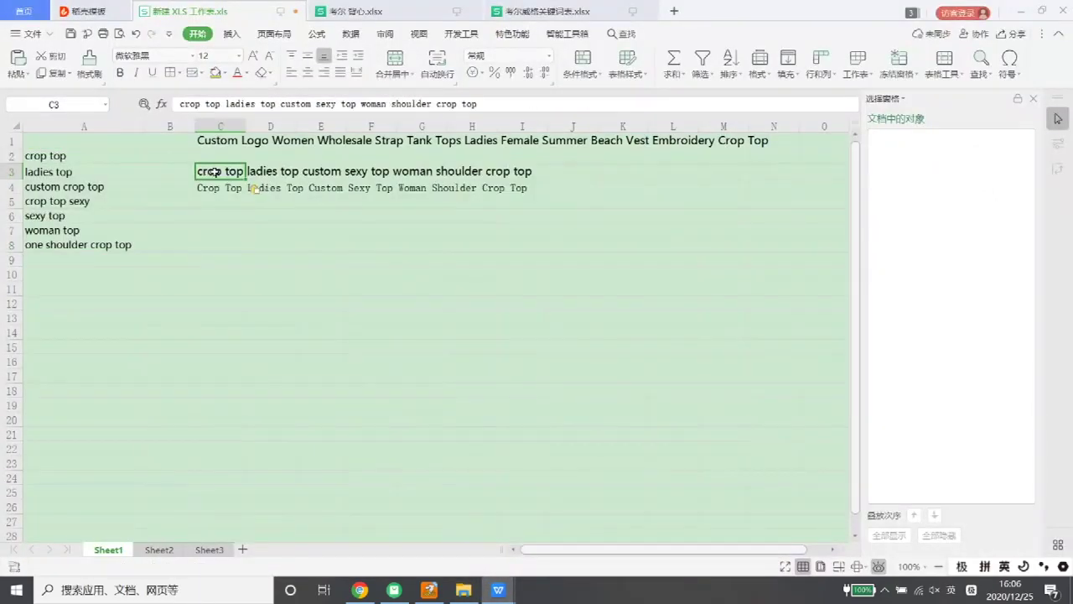
Step: Replace the product name with the capitalised version from cell C4, "Crop Top Ladies Top Custom Sexy Top Woman Shoulder Crop Top"
{"action": "left_click", "coordinate": [210, 187]}
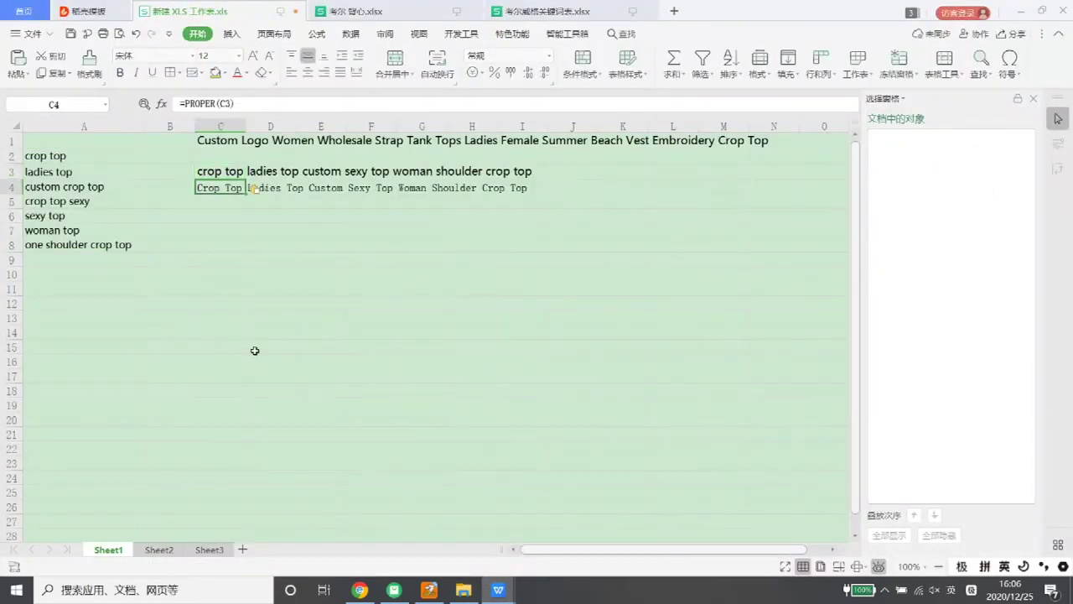
{"action": "left_click", "coordinate": [360, 589]}
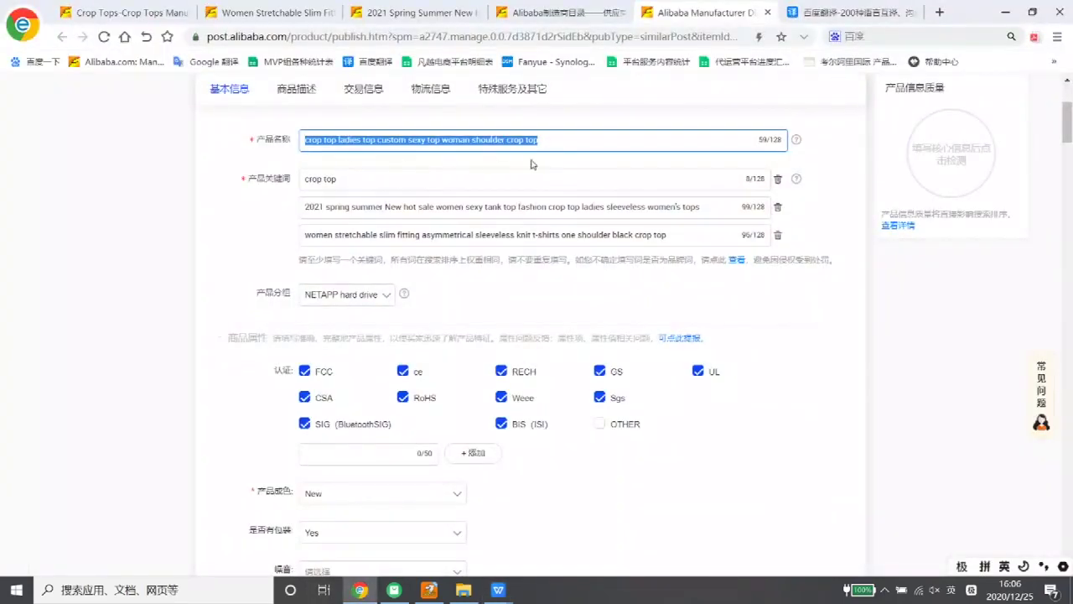
{"action": "type", "text": "Crop Top Ladies Top Custom Sexy Top Woman Shoulder Crop Top"}
{"action": "left_click", "coordinate": [236, 198]}
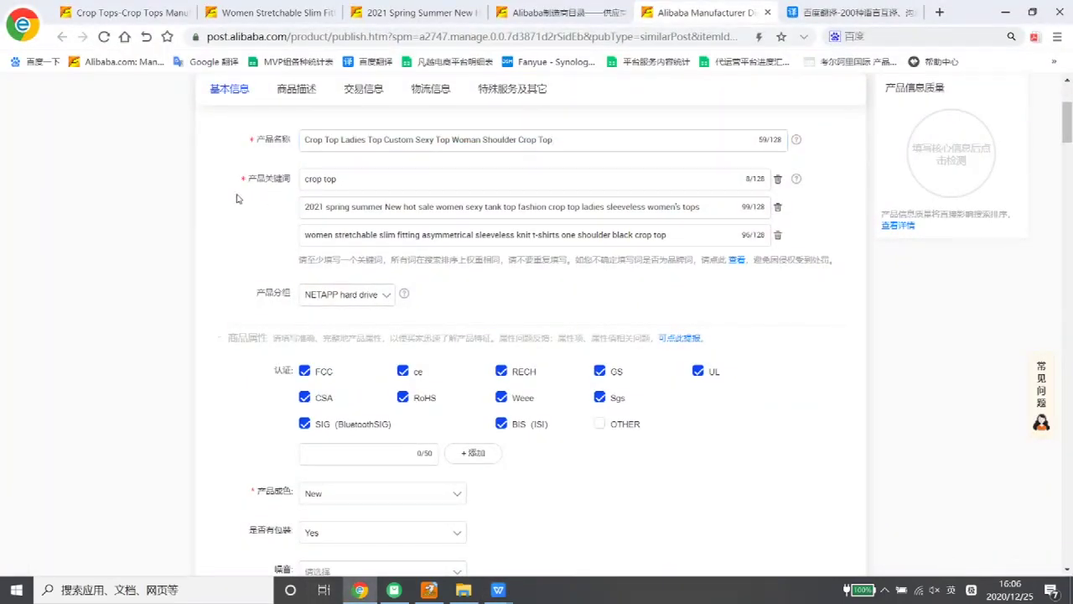